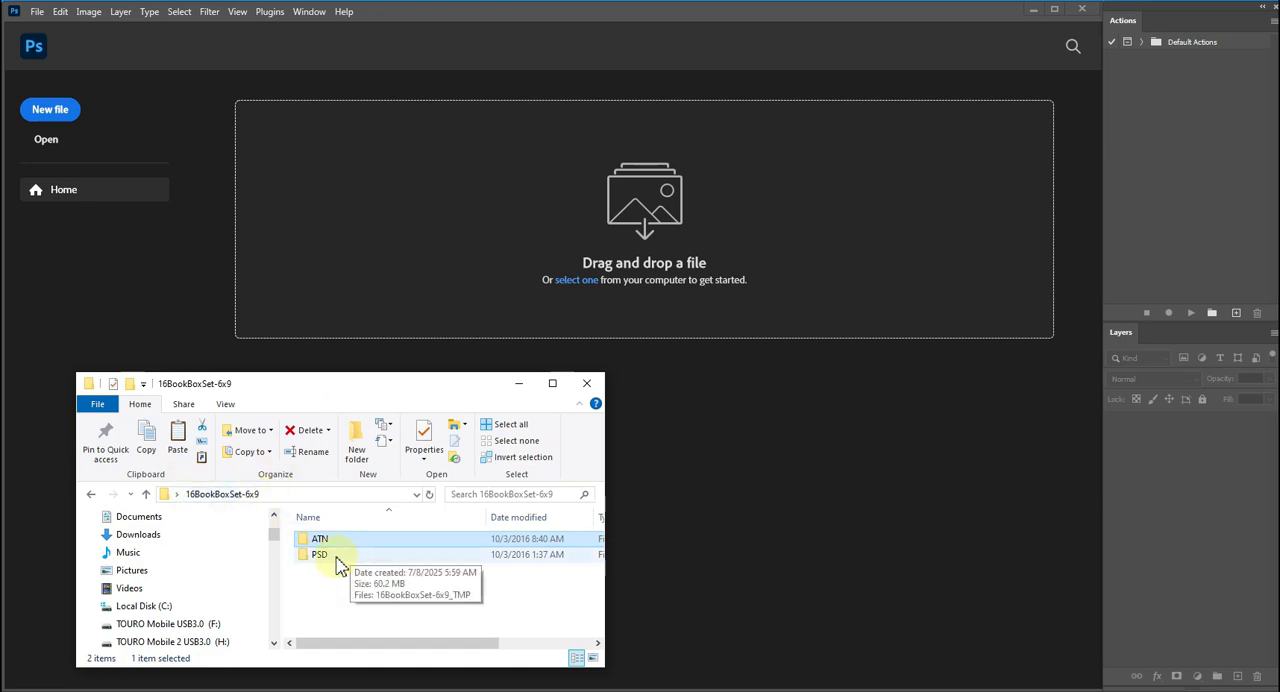
Open the template 16BookBoxSet-6x9_TMP.psd from the PSD folder in Photoshop.
left_click(337, 558)
double_click(337, 562)
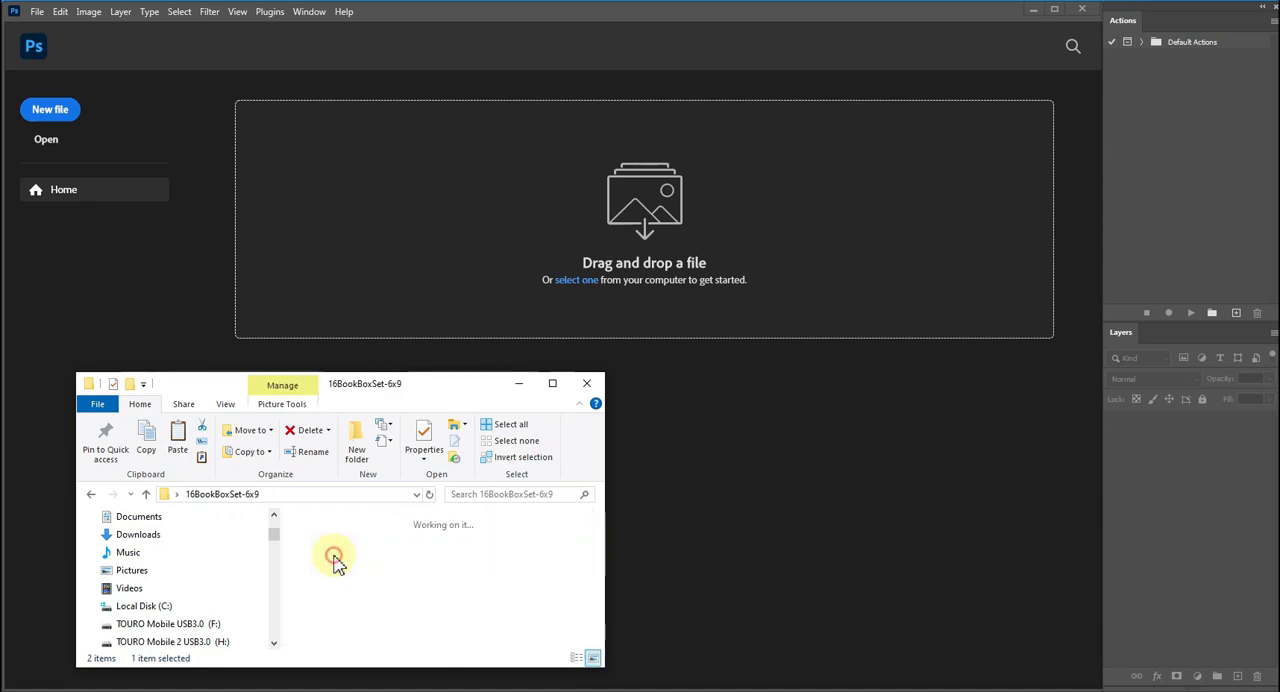
left_click_drag(333, 558, 577, 276)
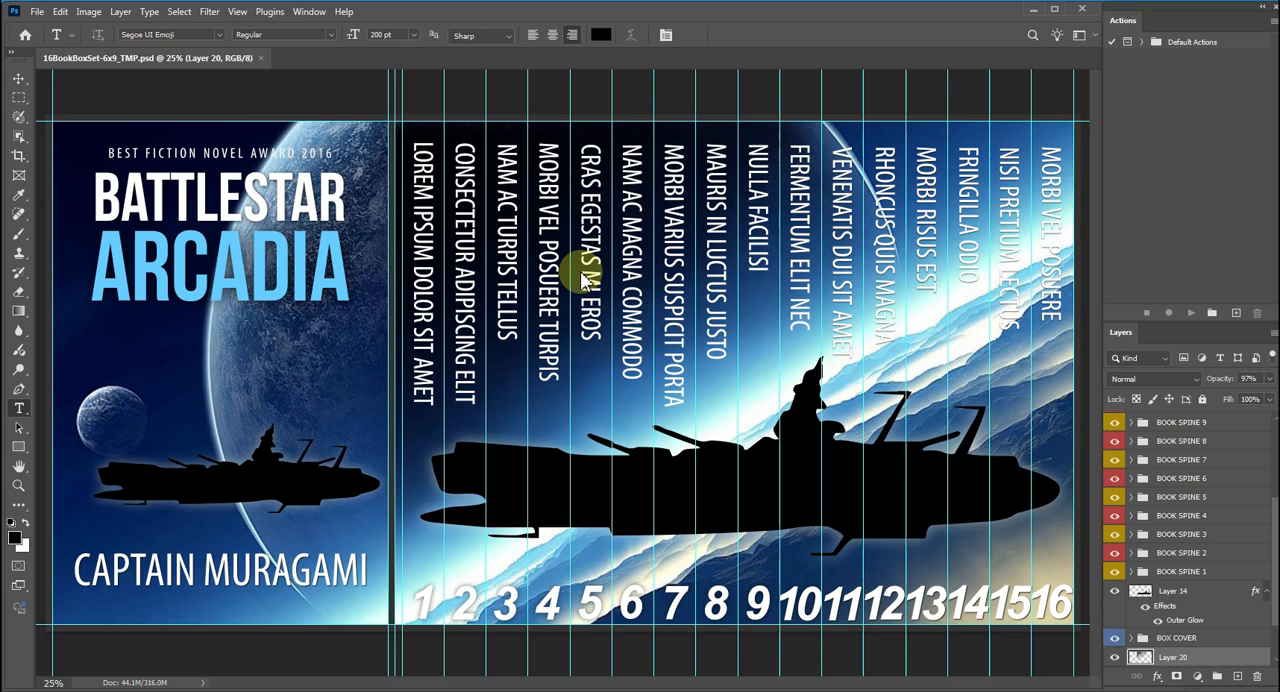
Load the action file 16 Book Box Set-6x9 from the ATN folder into Photoshop's actions.
left_click(368, 690)
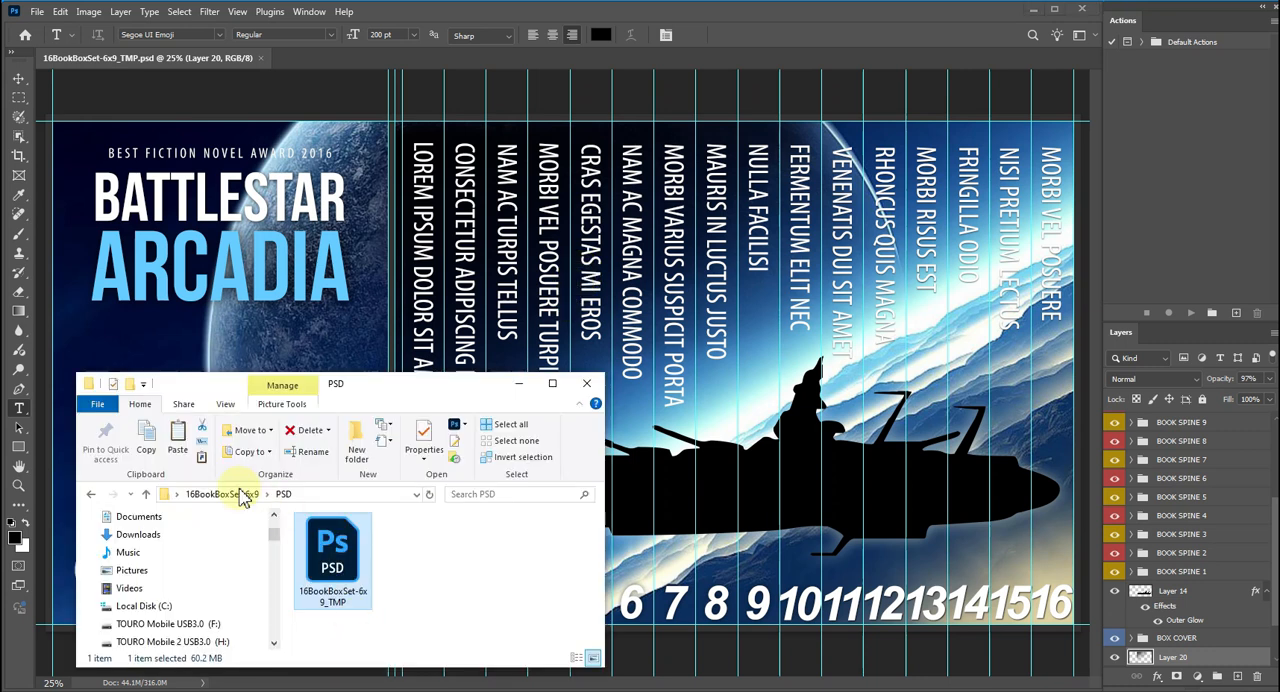
left_click(143, 495)
double_click(322, 535)
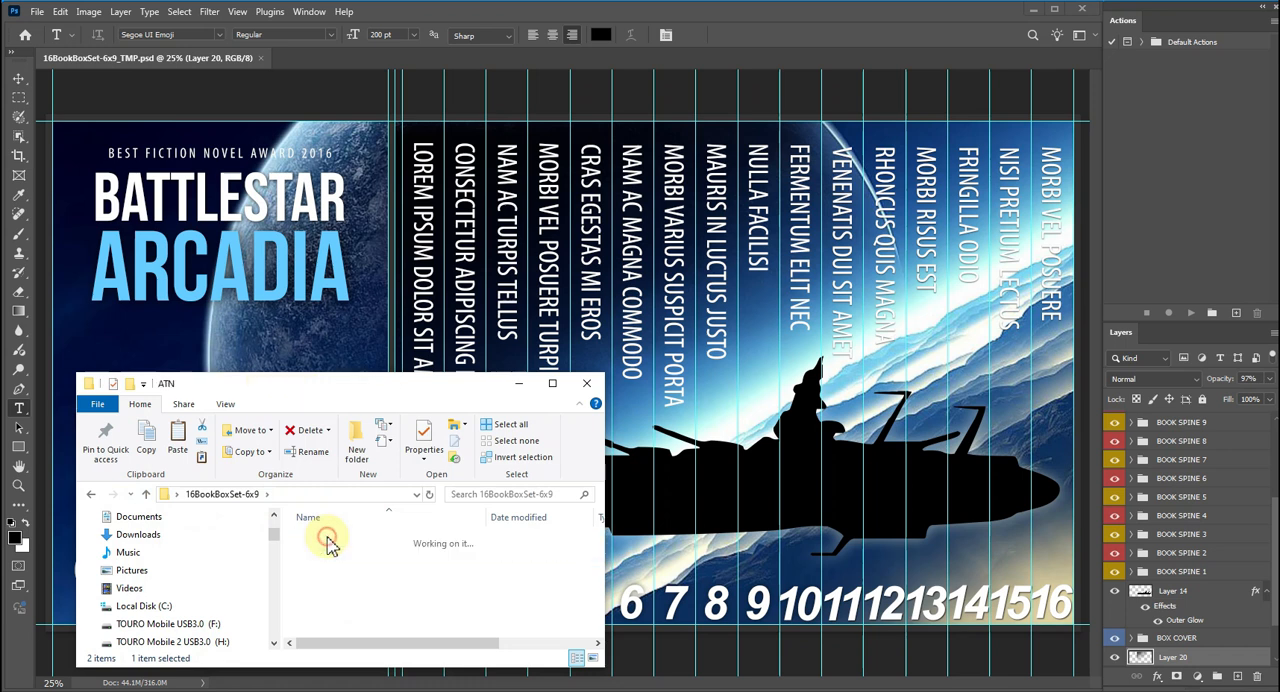
left_click(146, 494)
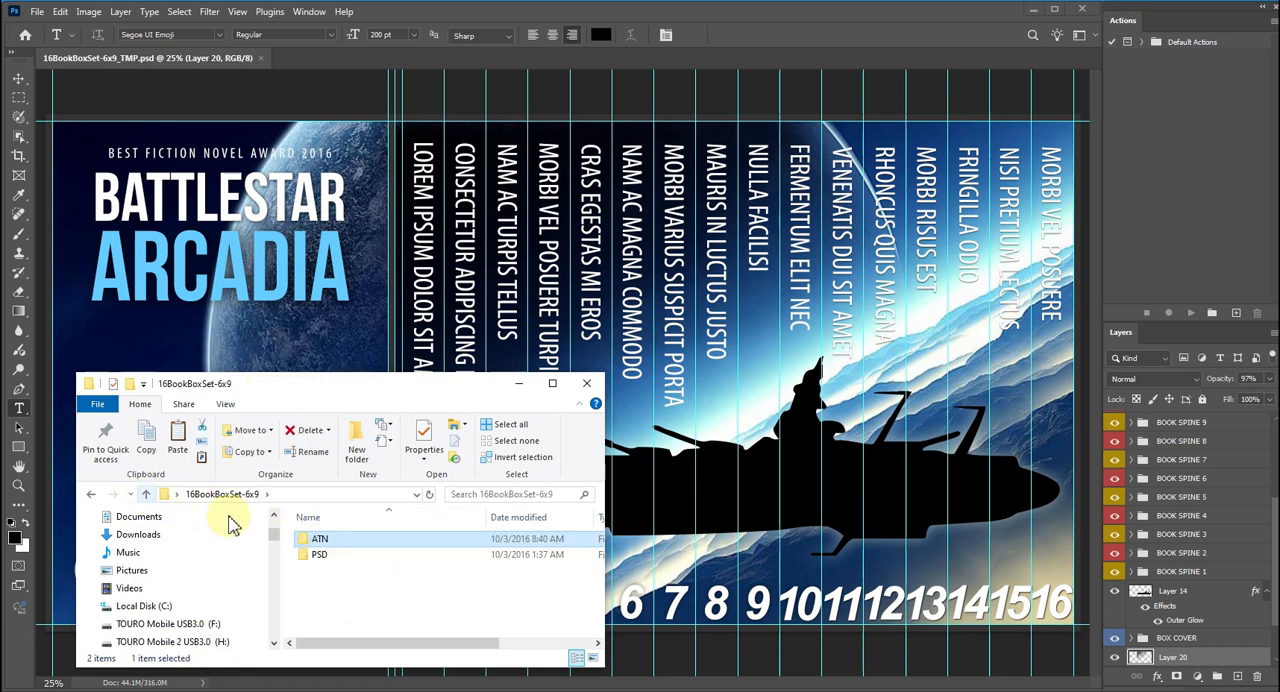
double_click(337, 540)
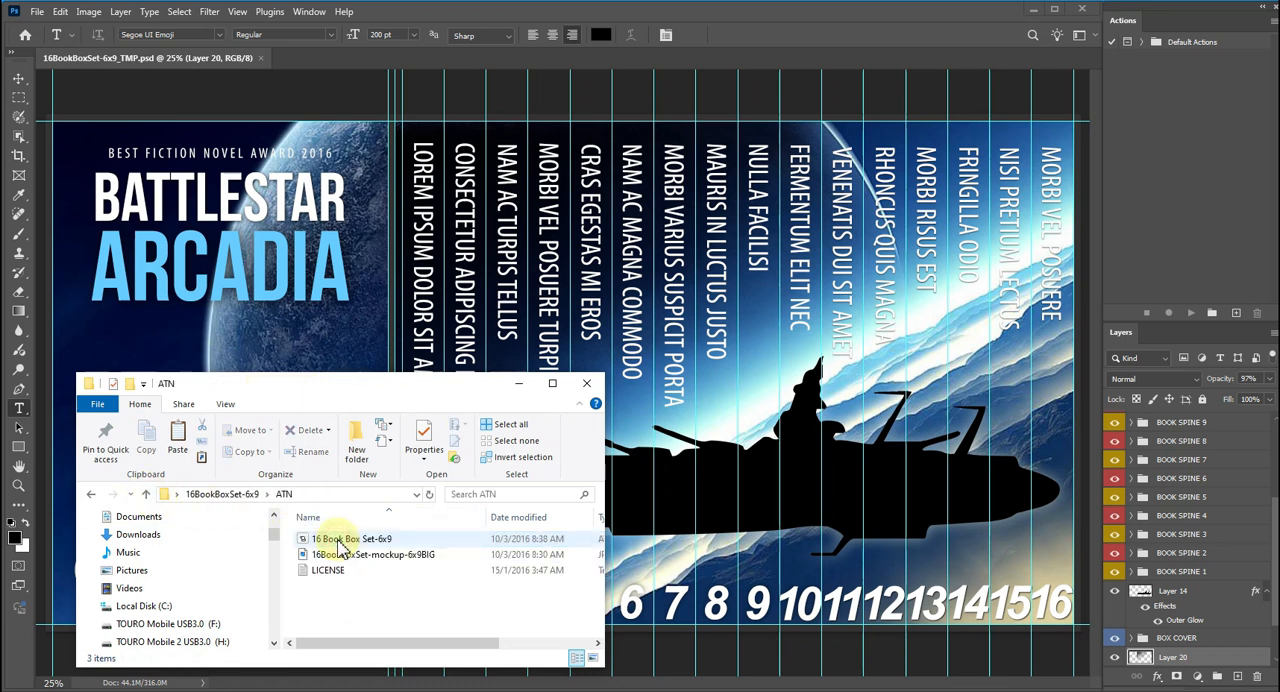
left_click(347, 539)
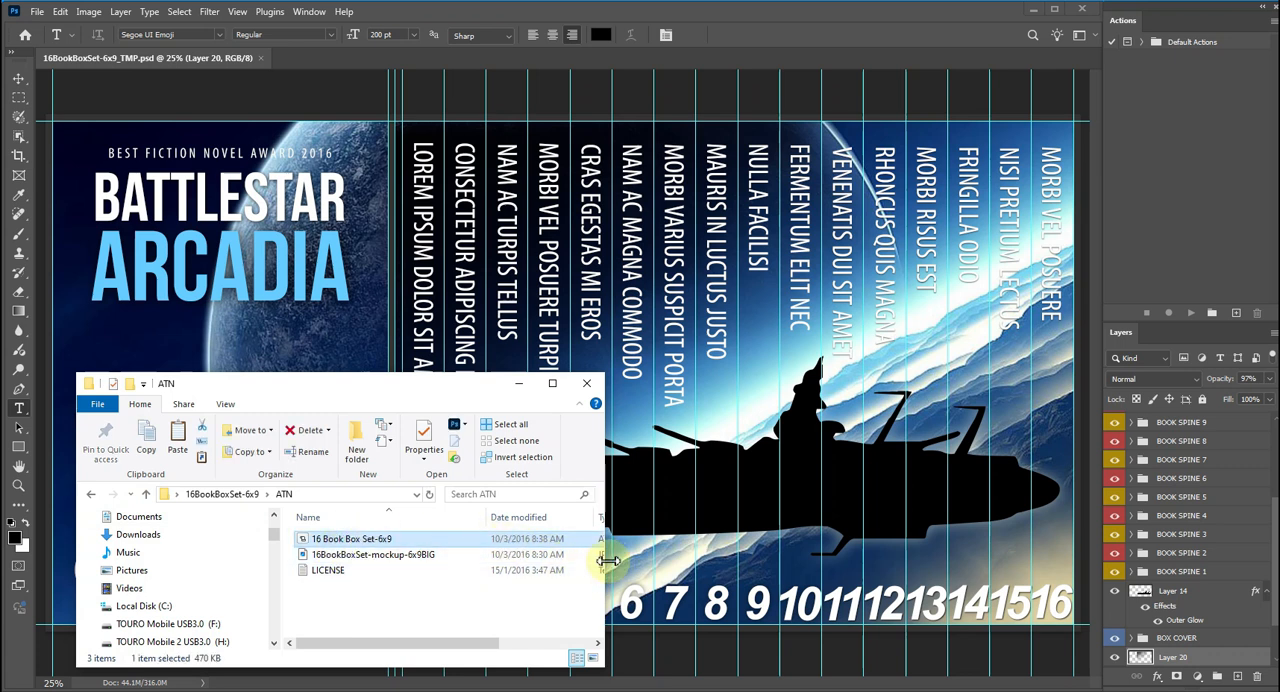
left_click_drag(604, 560, 748, 565)
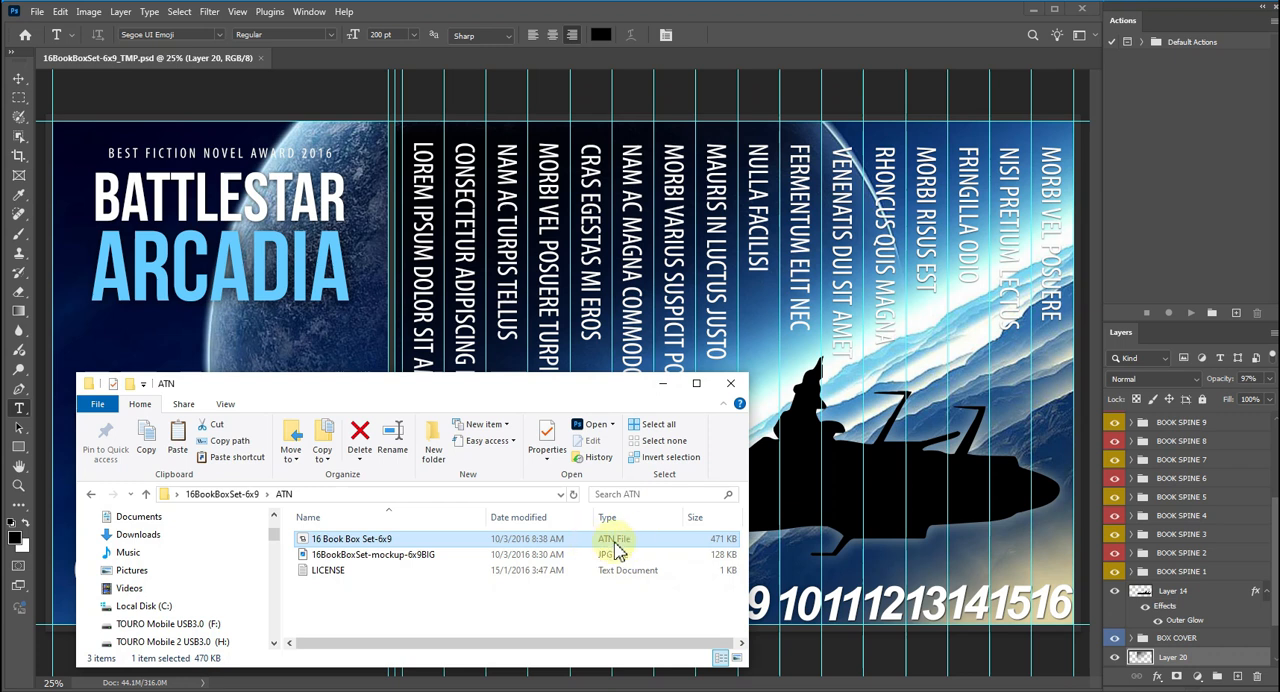
left_click_drag(345, 550, 1177, 109)
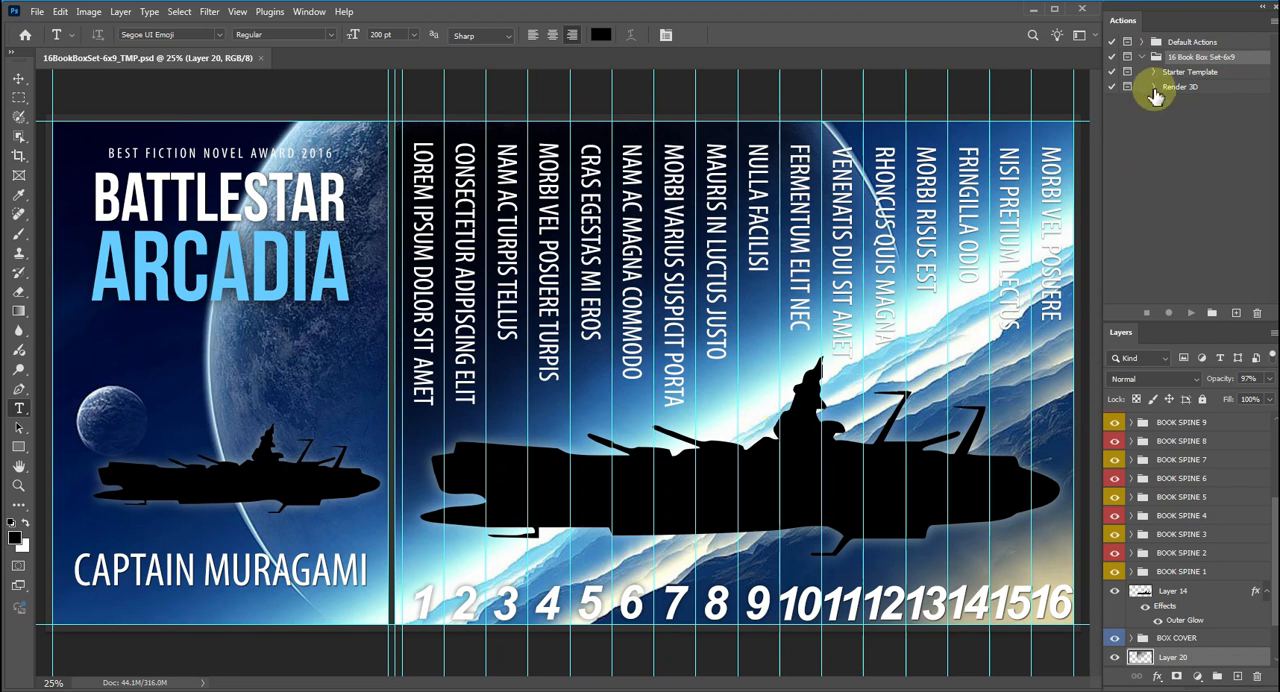
Replace the ARCADIA title on the box cover with LOREM IPSUM split over two lines.
left_click_drag(100, 290, 360, 296)
type("YOUR")
key("BackSpace")
key("BackSpace")
key("BackSpace")
type("OUR")
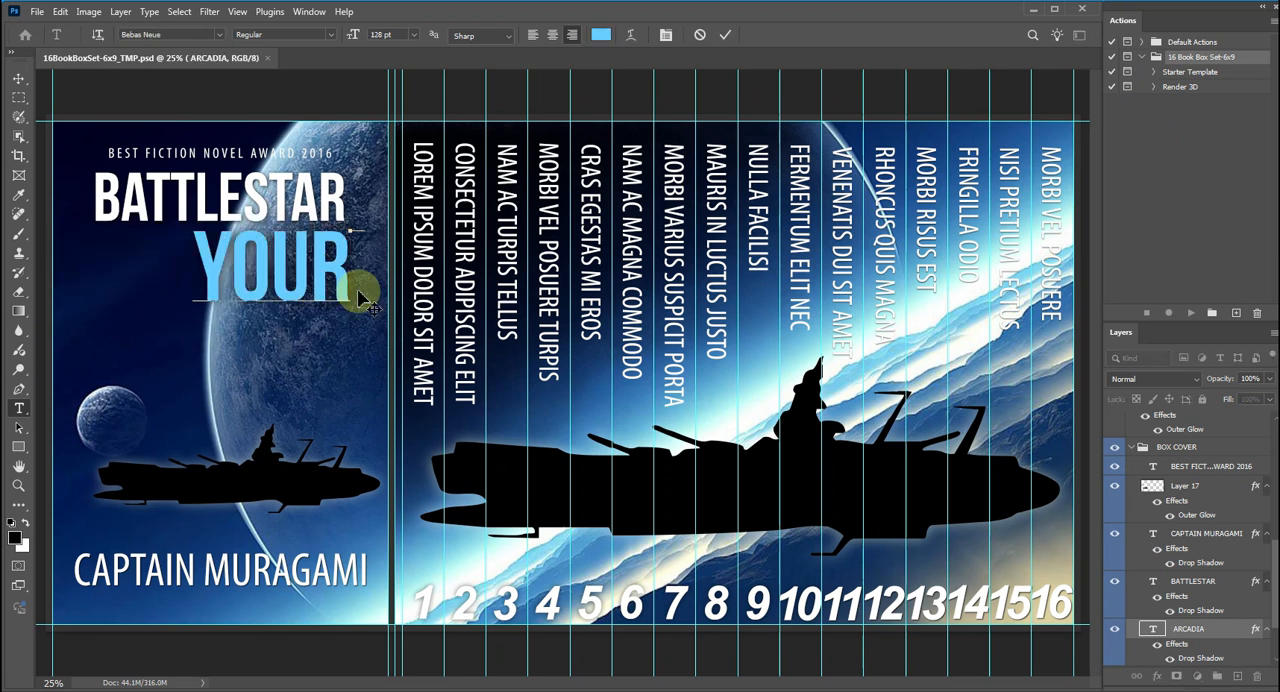
key("BackSpace")
key("BackSpace")
key("BackSpace")
key("BackSpace")
type("LOREM")
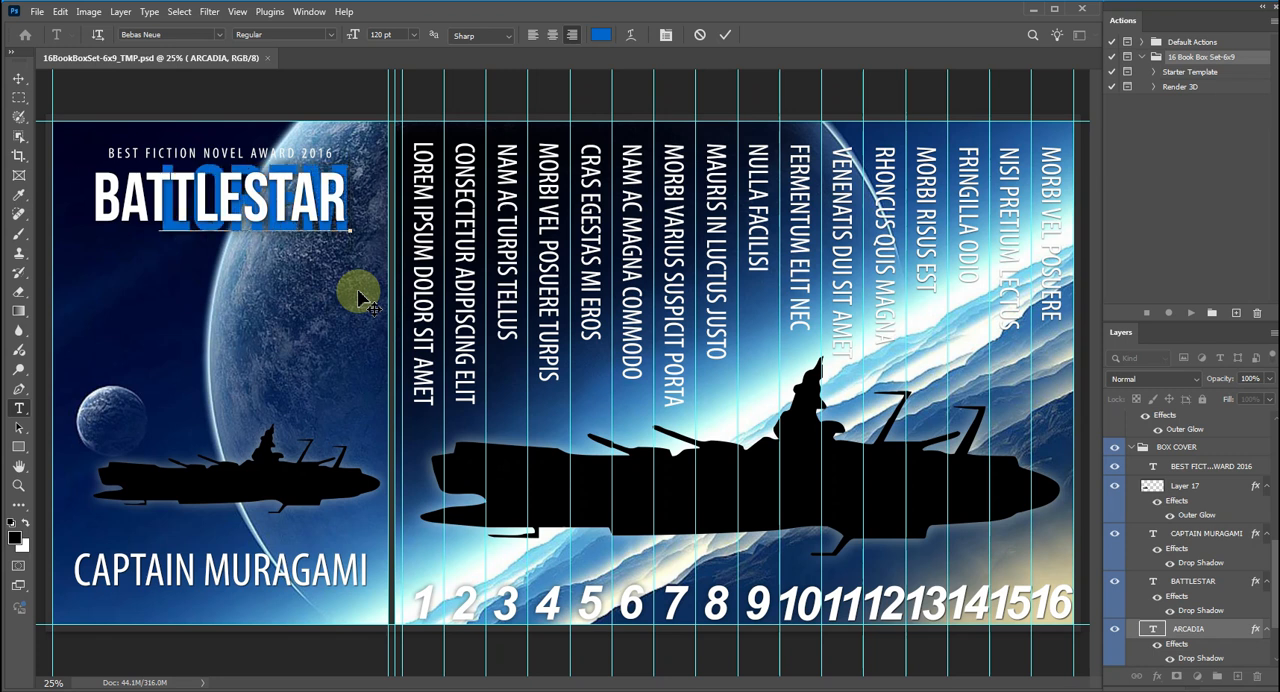
key("Return")
type("IPSUM")
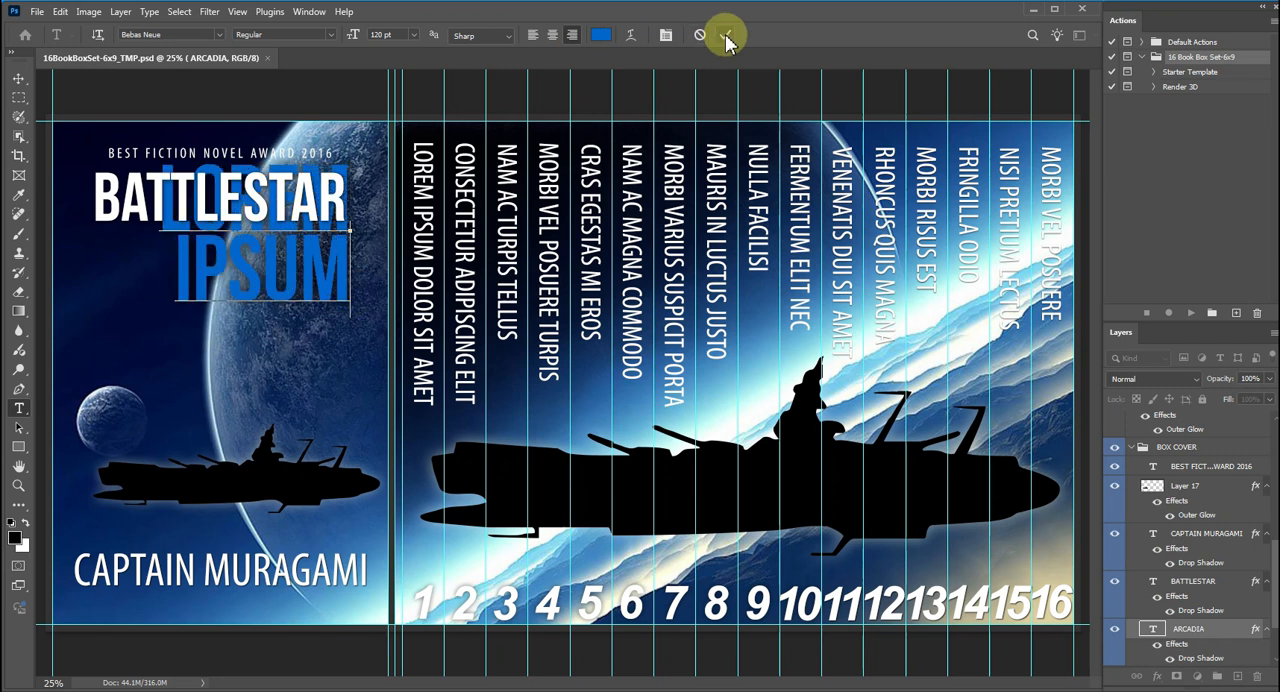
Centre-align the LOREM IPSUM title and move it below the BATTLESTAR line.
key("ctrl+a")
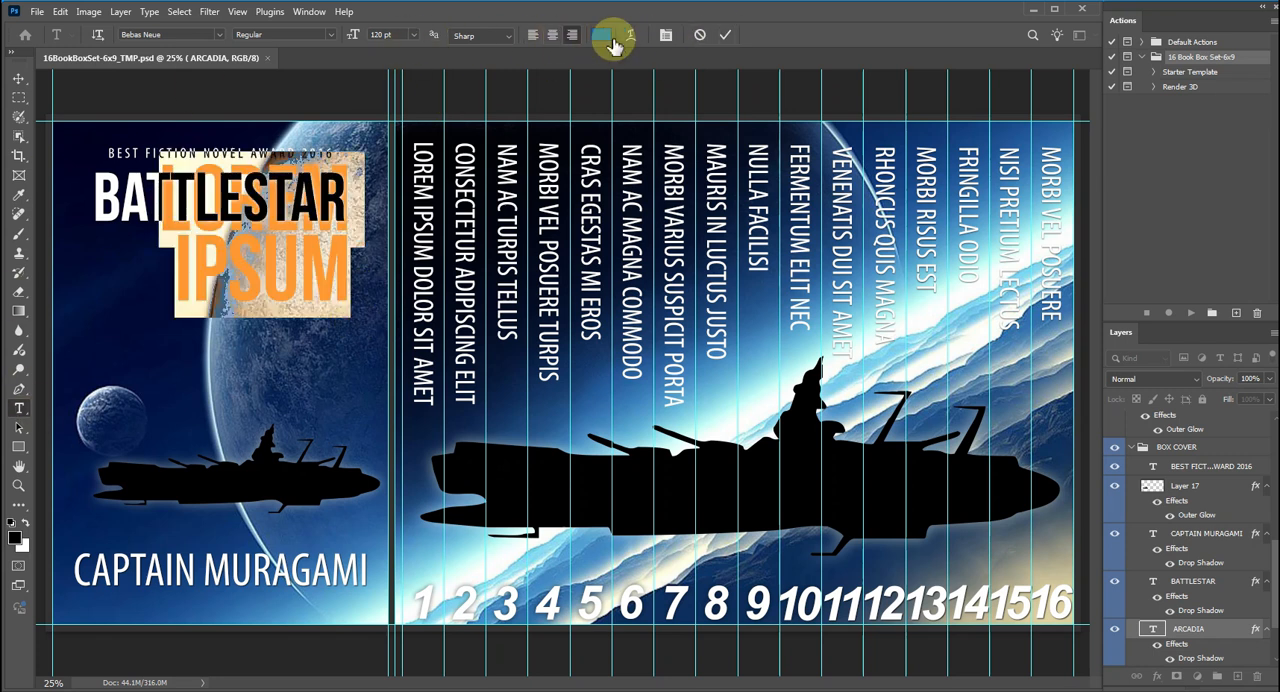
left_click(552, 35)
left_click(725, 35)
left_click(19, 79)
left_click_drag(310, 256, 174, 328)
Recolour the LOREM IPSUM title yellow and nudge it up slightly beneath the BATTLESTAR line.
key("t")
left_click_drag(134, 286, 293, 348)
left_click(600, 35)
left_click(484, 365)
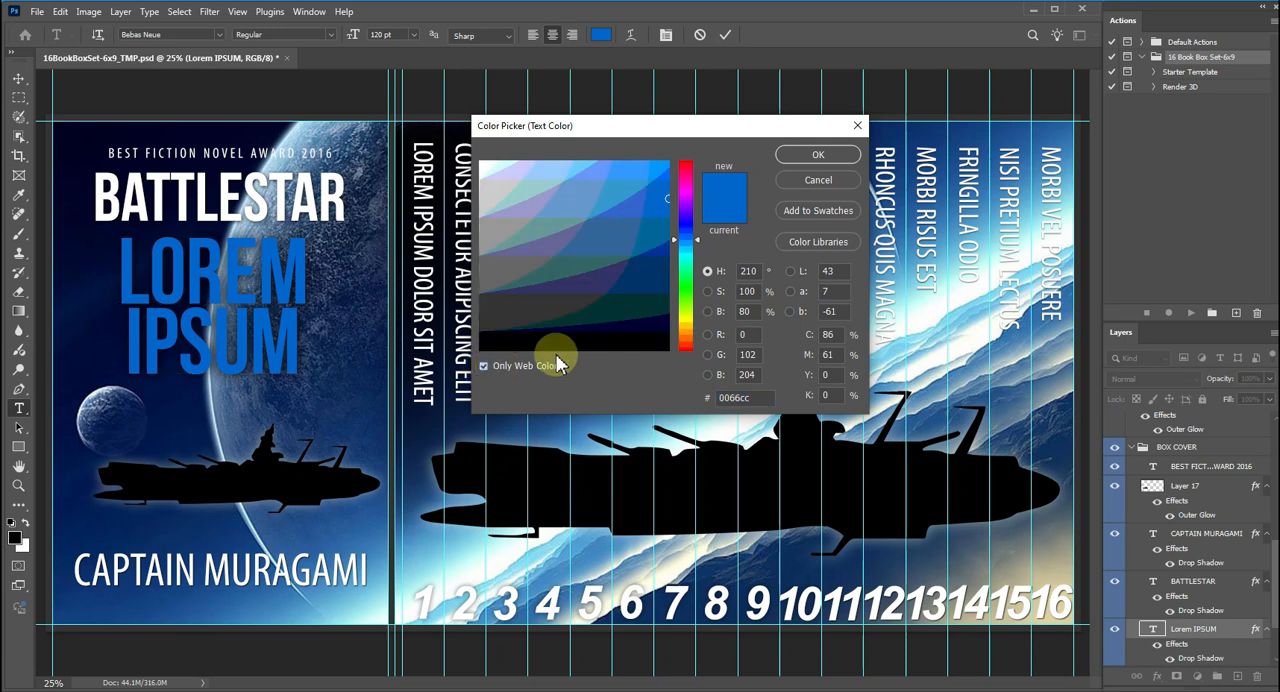
left_click(685, 326)
left_click(818, 154)
left_click(19, 79)
left_click_drag(232, 263, 238, 254)
Replace the BATTLESTAR text on the box cover with DOLOR SIT AMET.
left_click(19, 408)
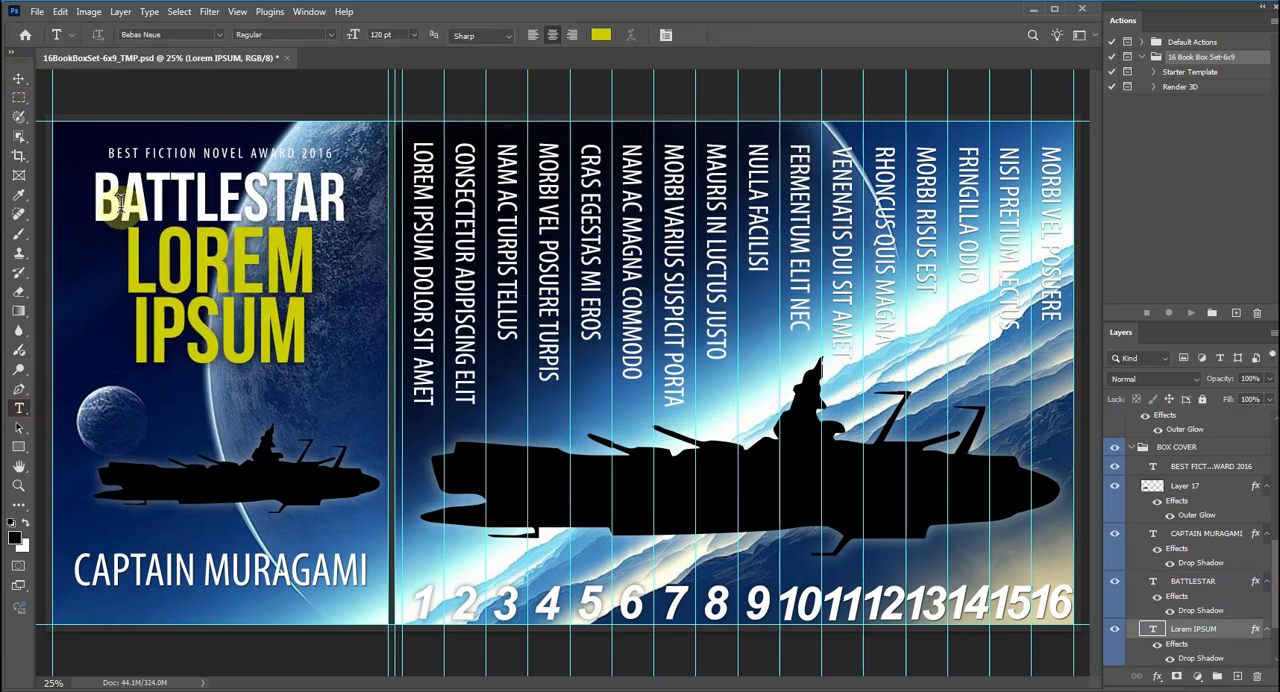
left_click_drag(100, 207, 362, 204)
type("DOL")
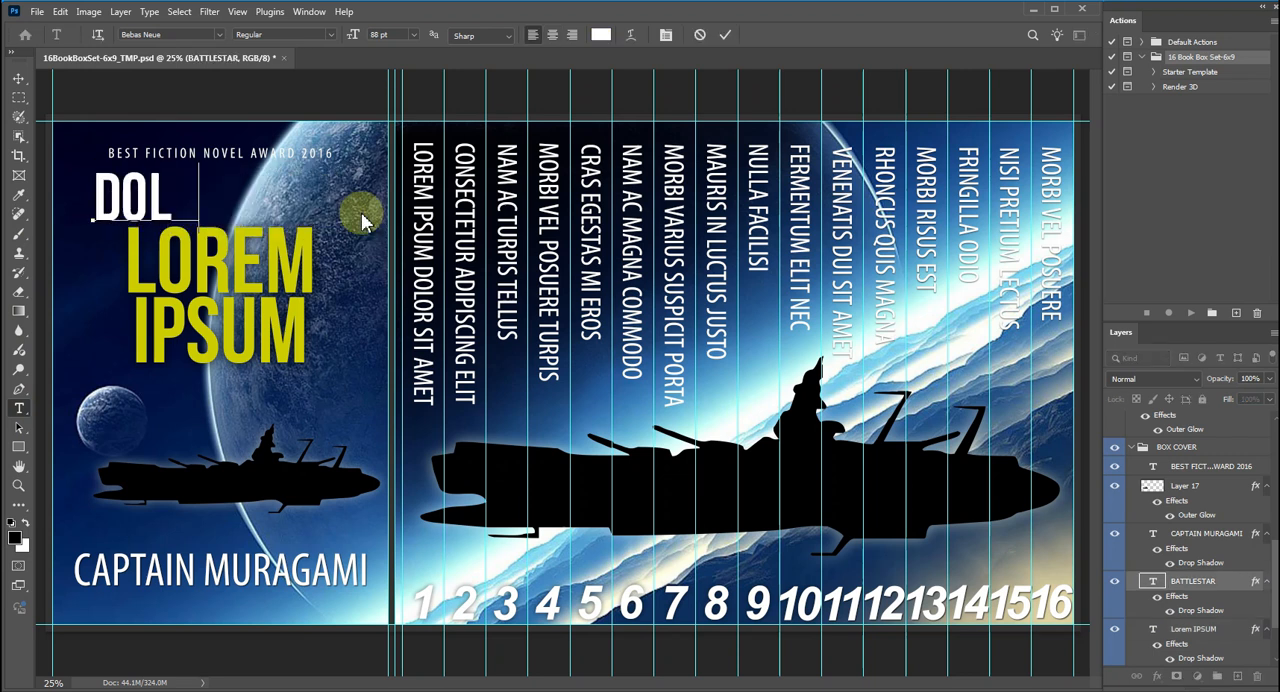
type("OR SIT")
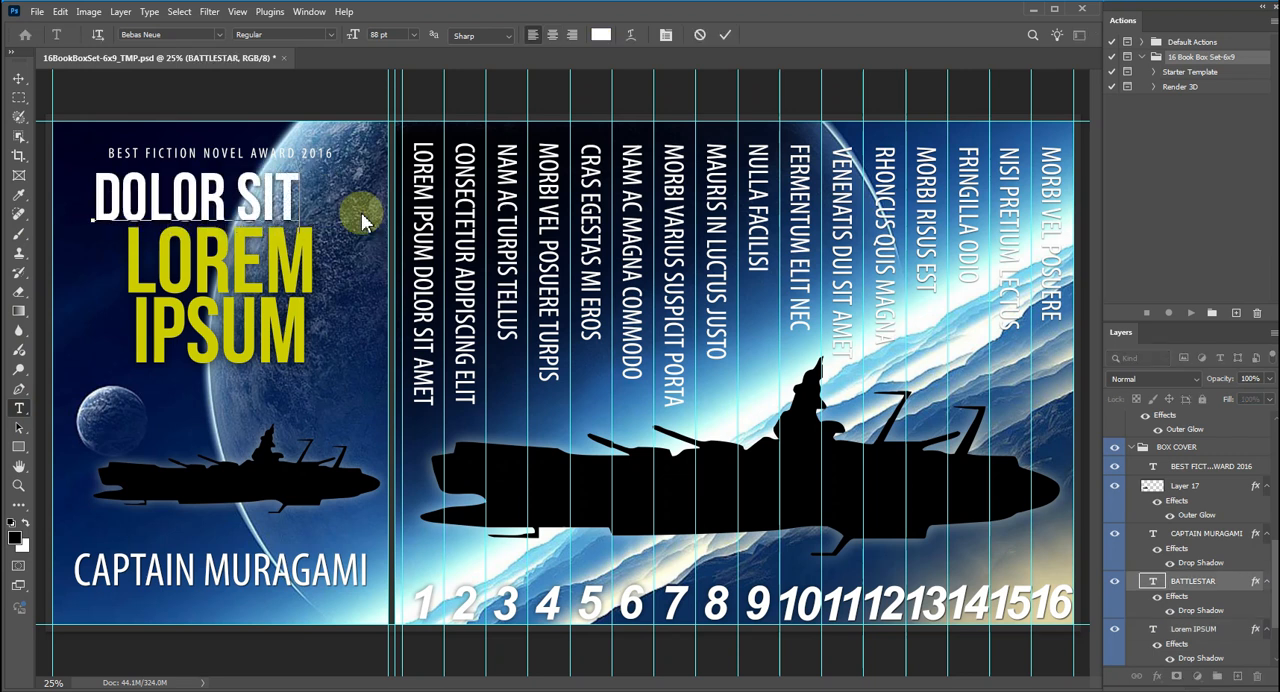
type(" AMET")
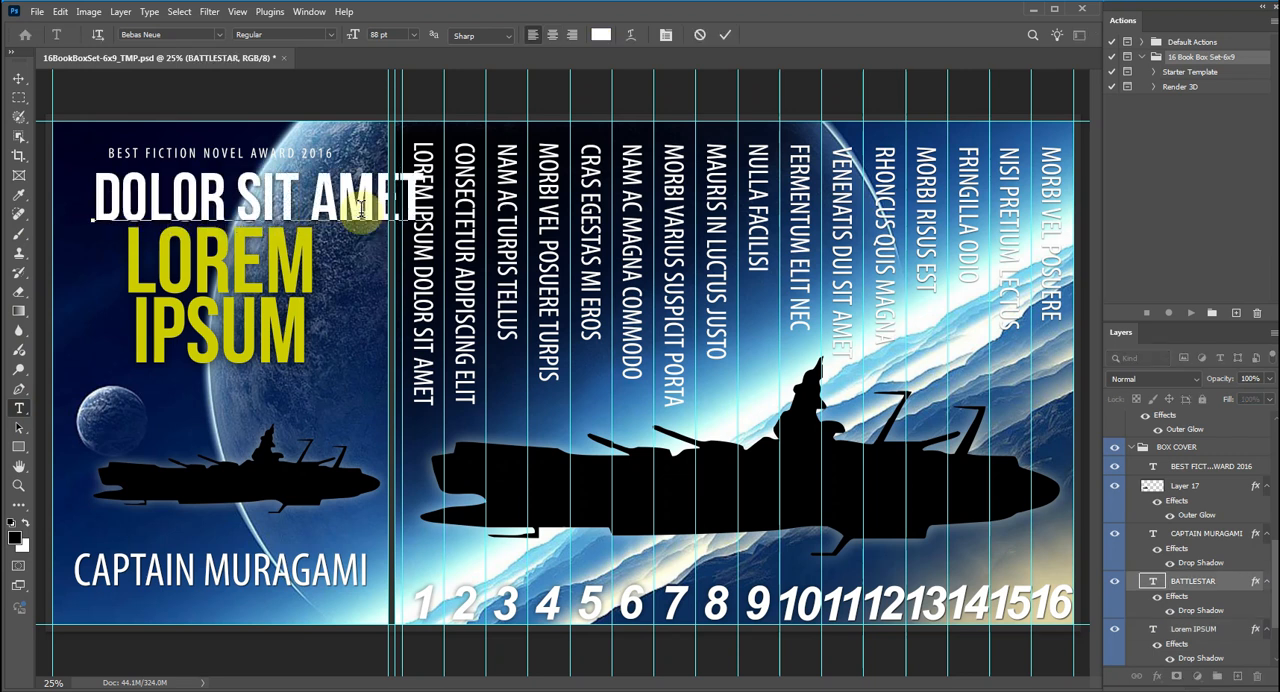
left_click(725, 34)
Scale DOLOR SIT AMET down to about 57 pt and centre it above LOREM IPSUM within the cover.
left_click(20, 79)
left_click_drag(234, 213, 204, 208)
left_click(22, 409)
left_click(86, 180)
key("ctrl+a")
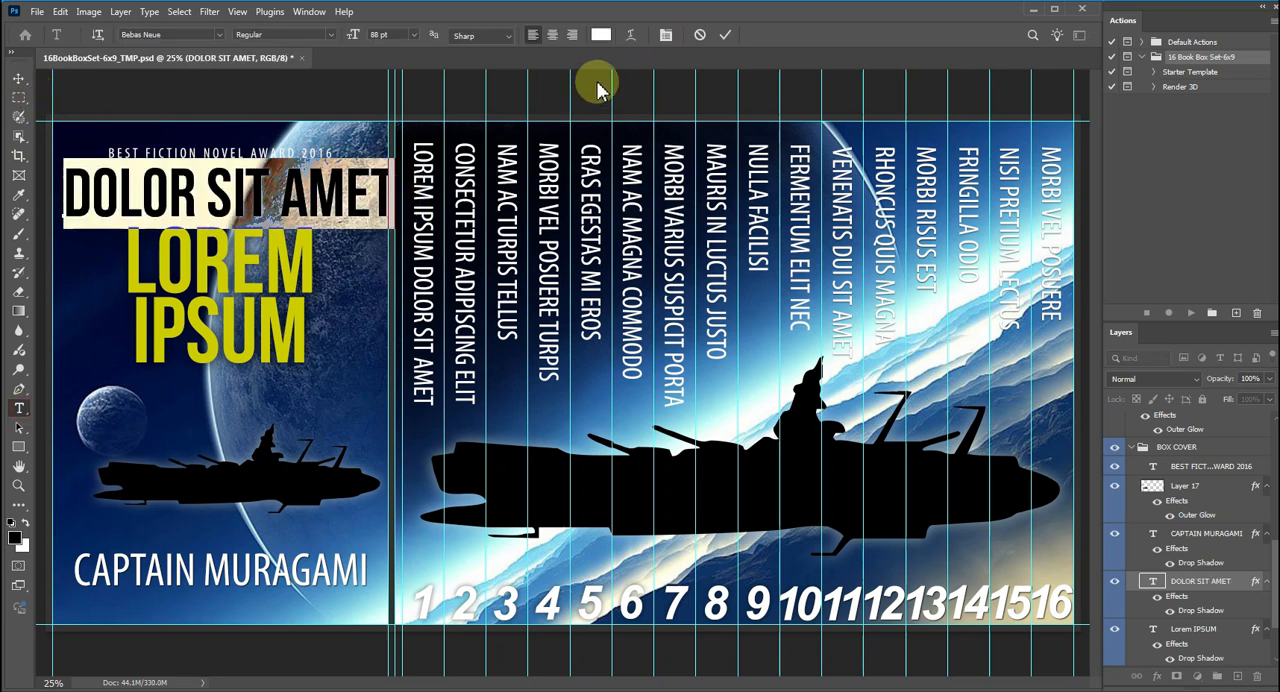
left_click(60, 11)
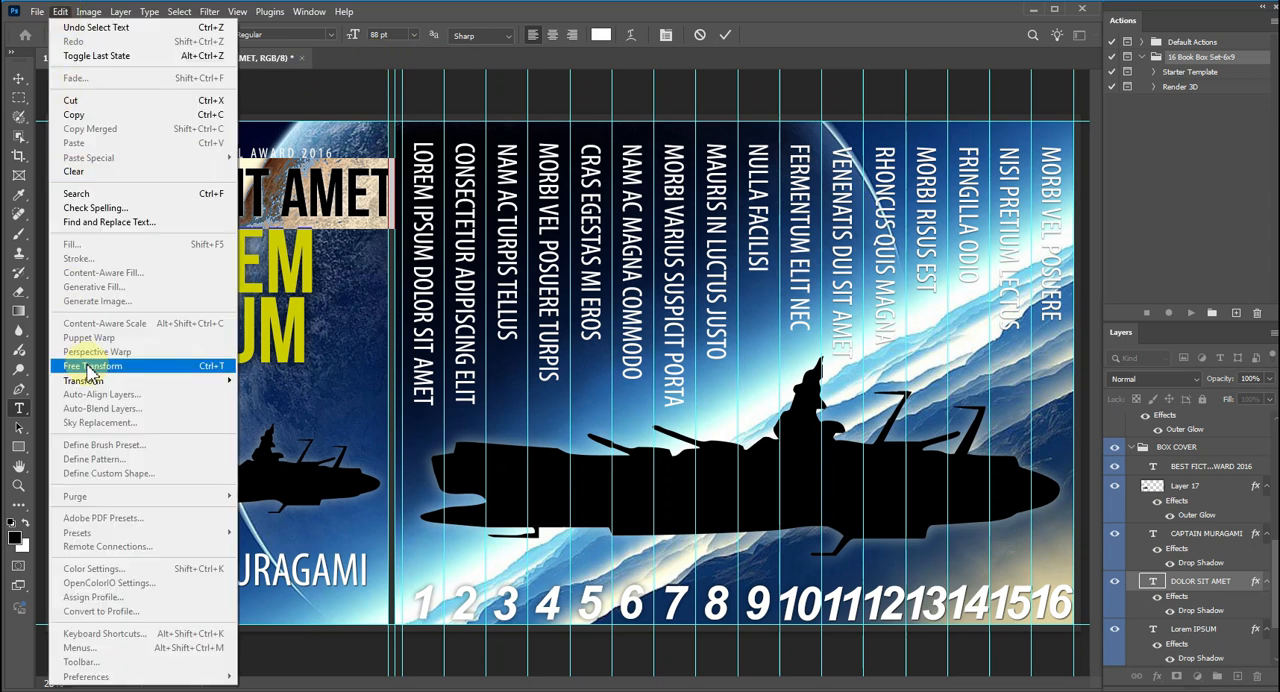
mouse_move(167, 387)
left_click(258, 402)
left_click_drag(391, 158, 278, 201)
left_click(743, 34)
left_click(18, 408)
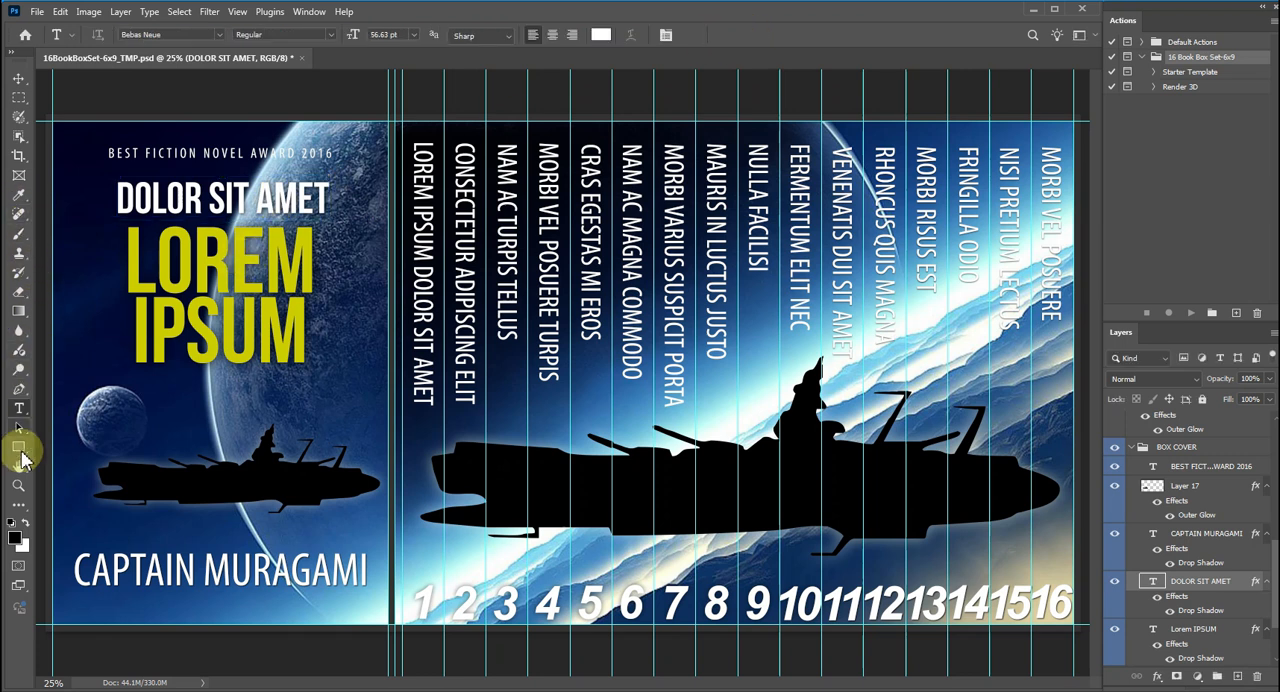
left_click(231, 290)
left_click_drag(129, 274, 331, 355)
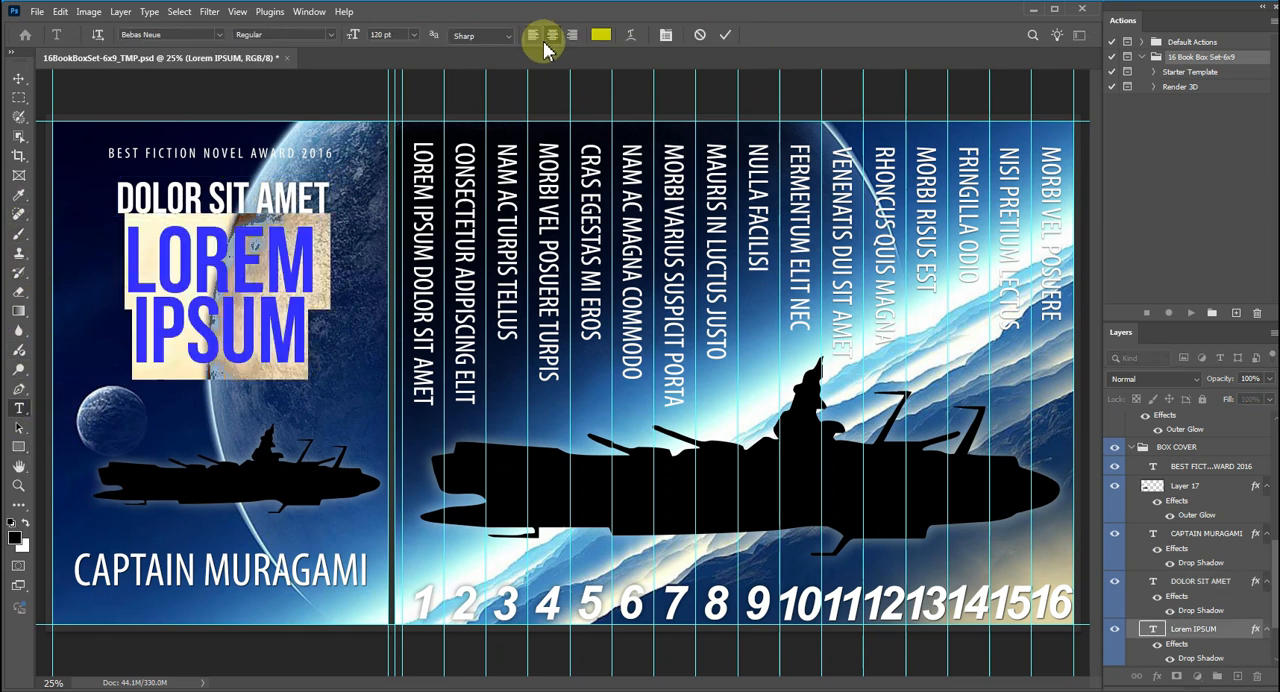
left_click(726, 36)
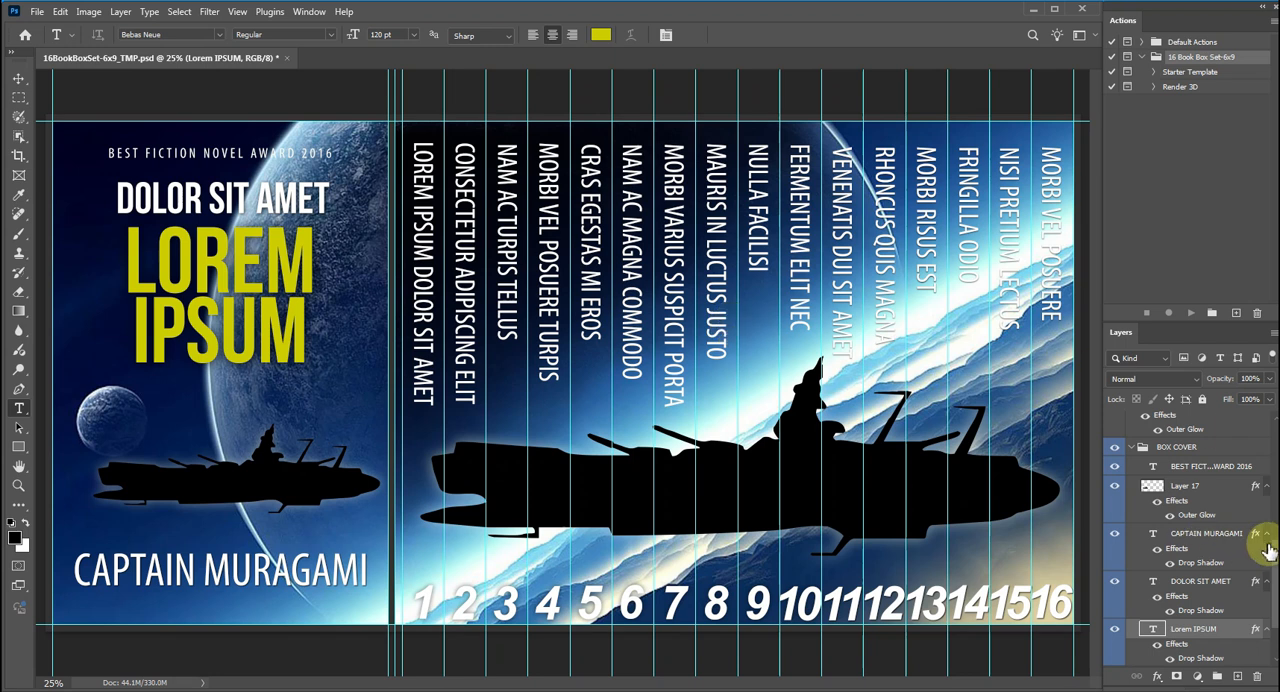
Replace the LOREM IPSUM DOLOR SIT AMET text on book spine 1 with FIRST CHAPTER.
scroll(1262, 540, "up", 5)
scroll(1140, 530, "down", 2)
left_click(1114, 540)
left_click(1114, 540)
left_click_drag(415, 146, 465, 432)
type("FIRST CHAPTER")
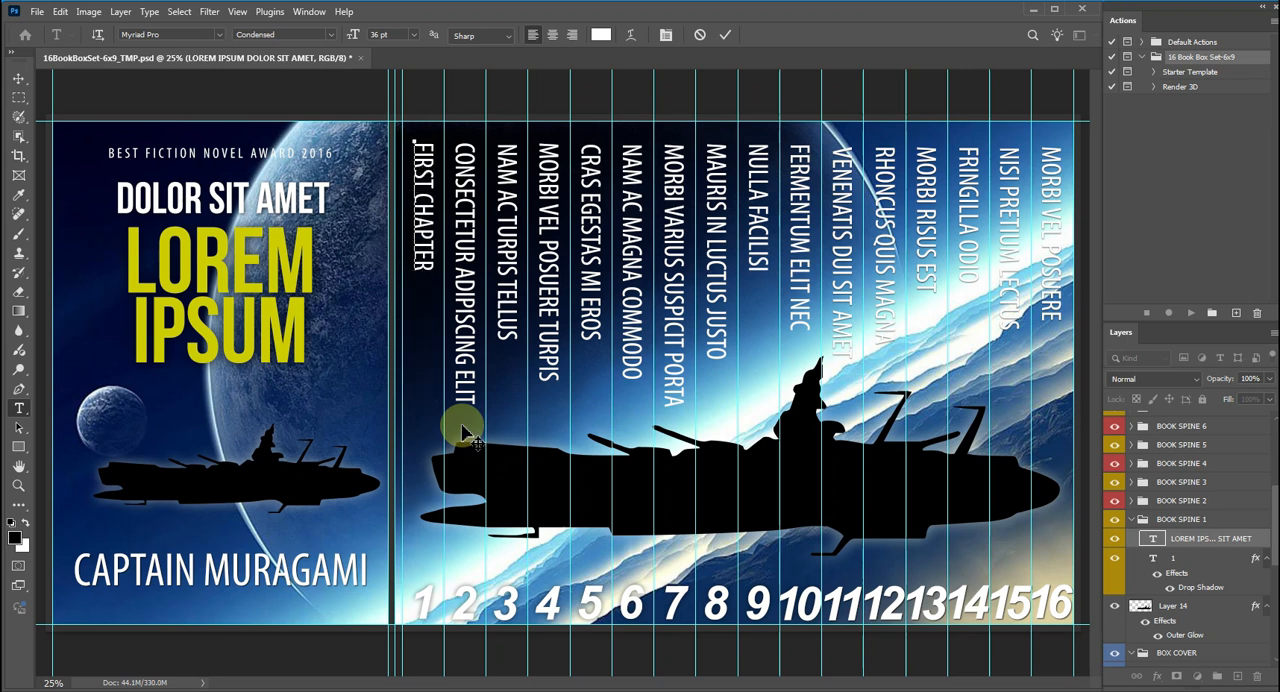
left_click(725, 34)
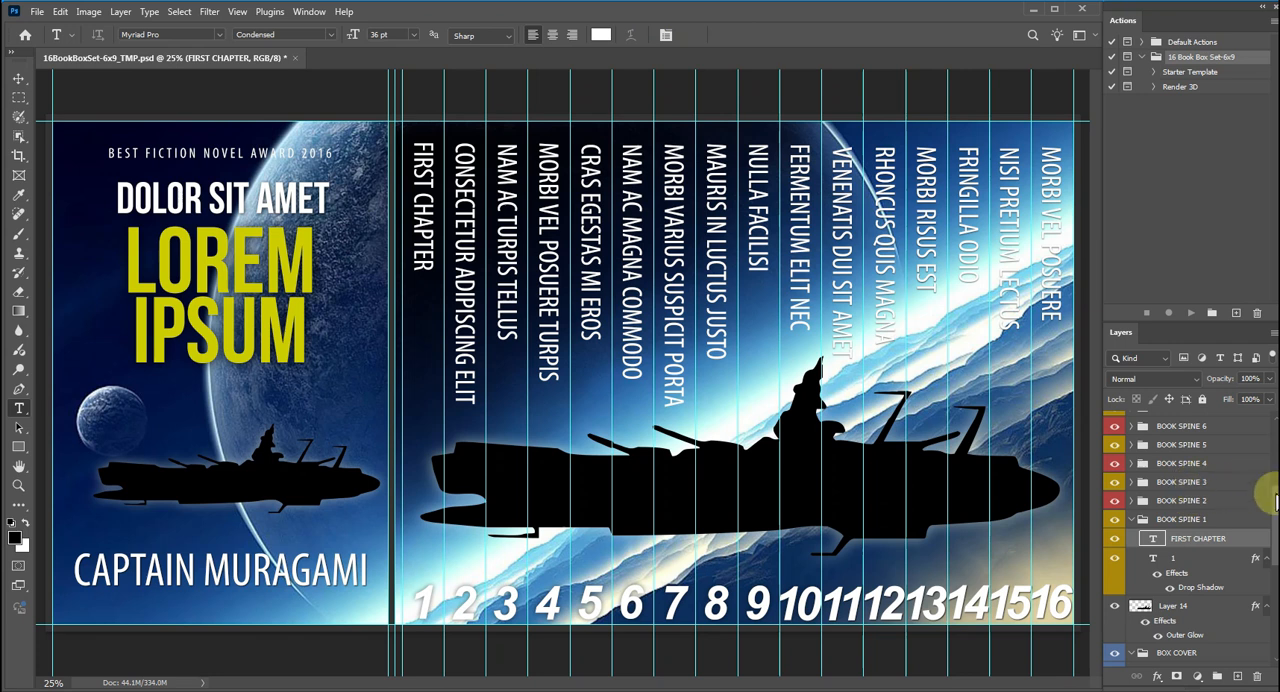
Toggle the visibility of Layer 14, the BOX COVER group and a lower layer to check what each contains.
left_click_drag(1275, 495, 1275, 514)
left_click(1116, 540)
left_click(1116, 541)
left_click(1117, 588)
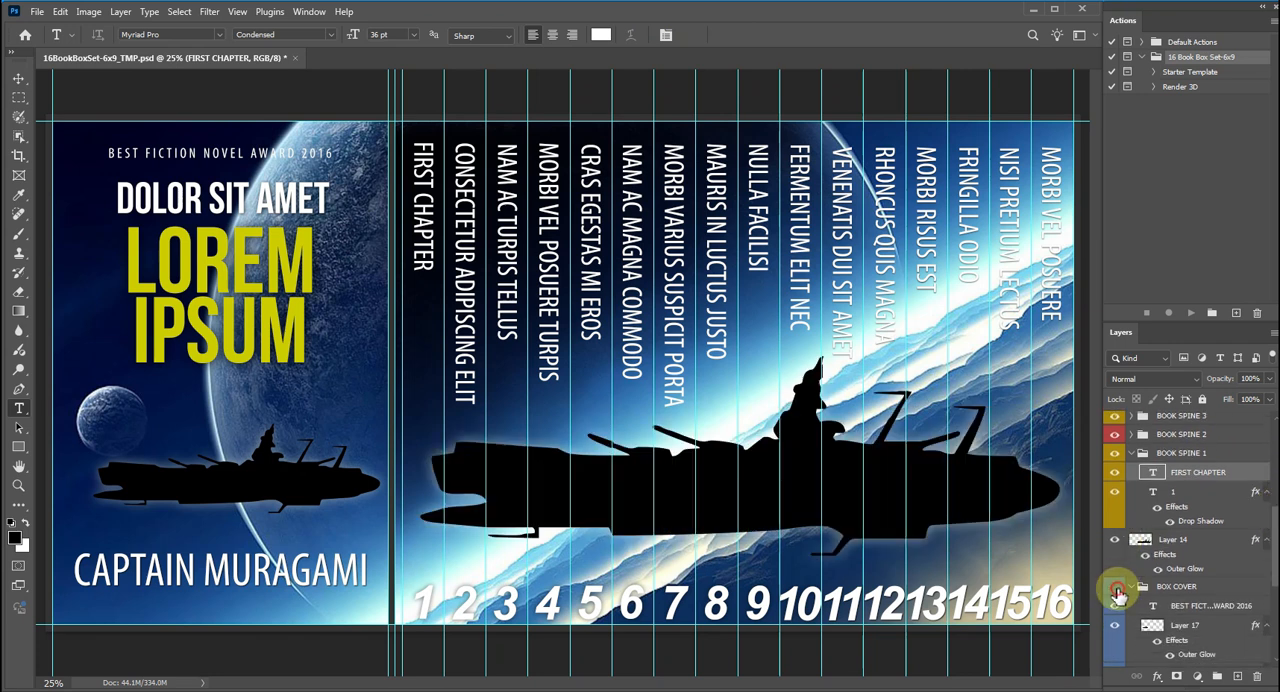
left_click(1117, 589)
scroll(1115, 605, "down", 1)
left_click(1114, 606)
left_click(1114, 606)
scroll(1150, 606, "down", 3)
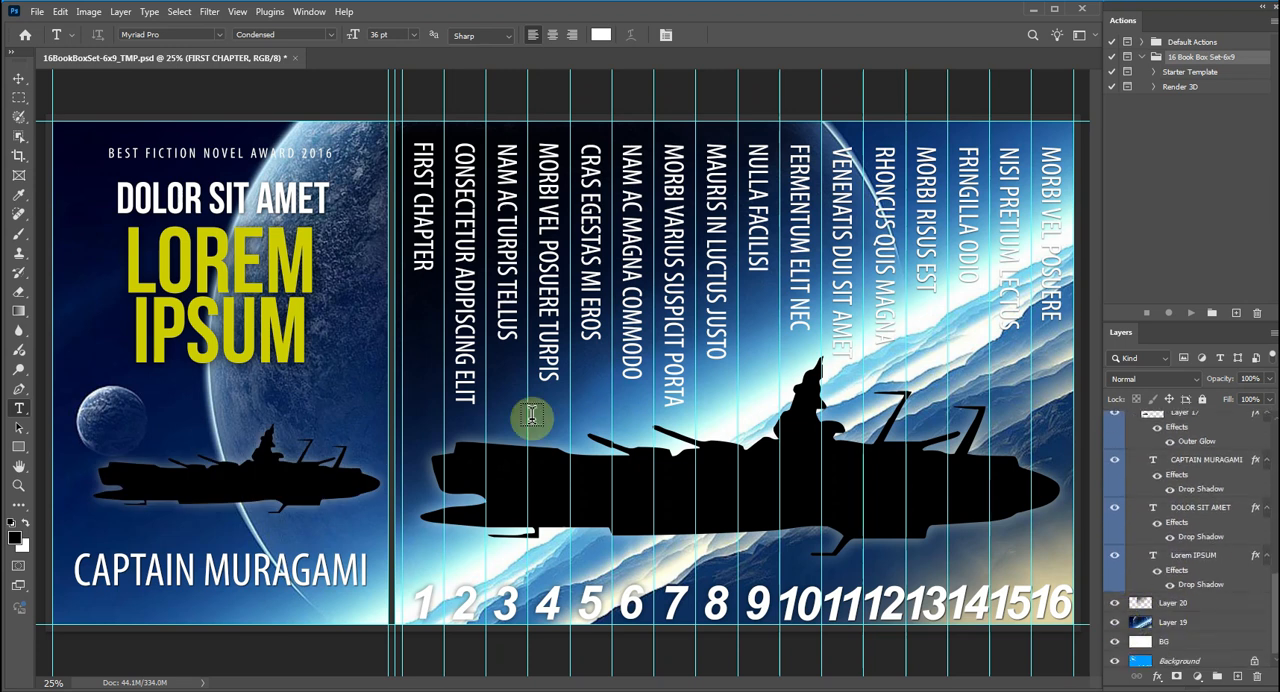
Run the Render 3D action from the 16 Book Box Set-6x9 set and dismiss its closing message.
left_click(1171, 89)
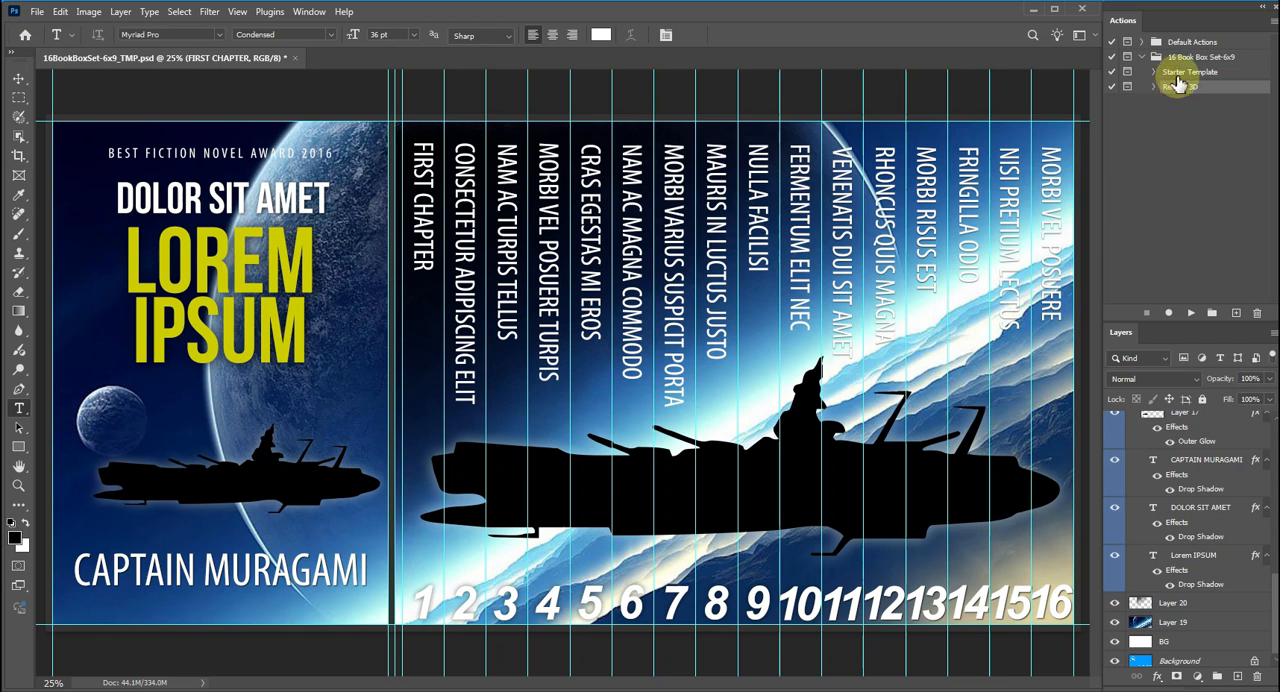
left_click(1178, 74)
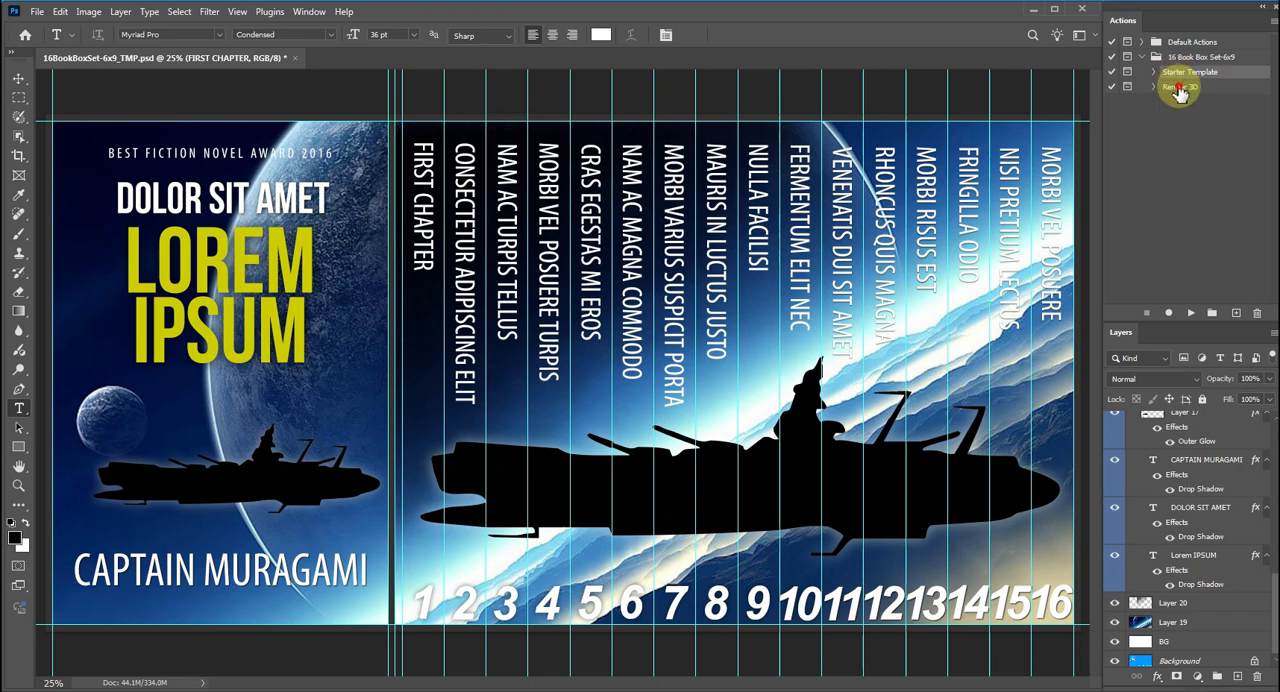
left_click(1179, 89)
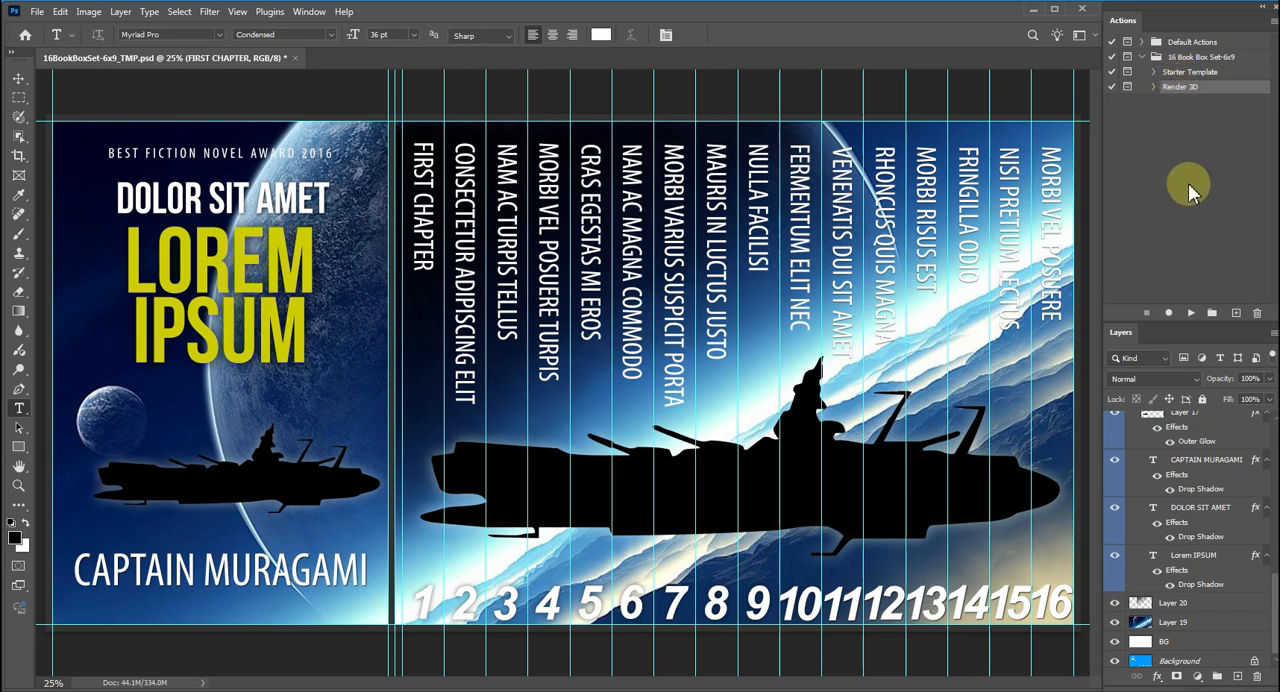
left_click(1191, 313)
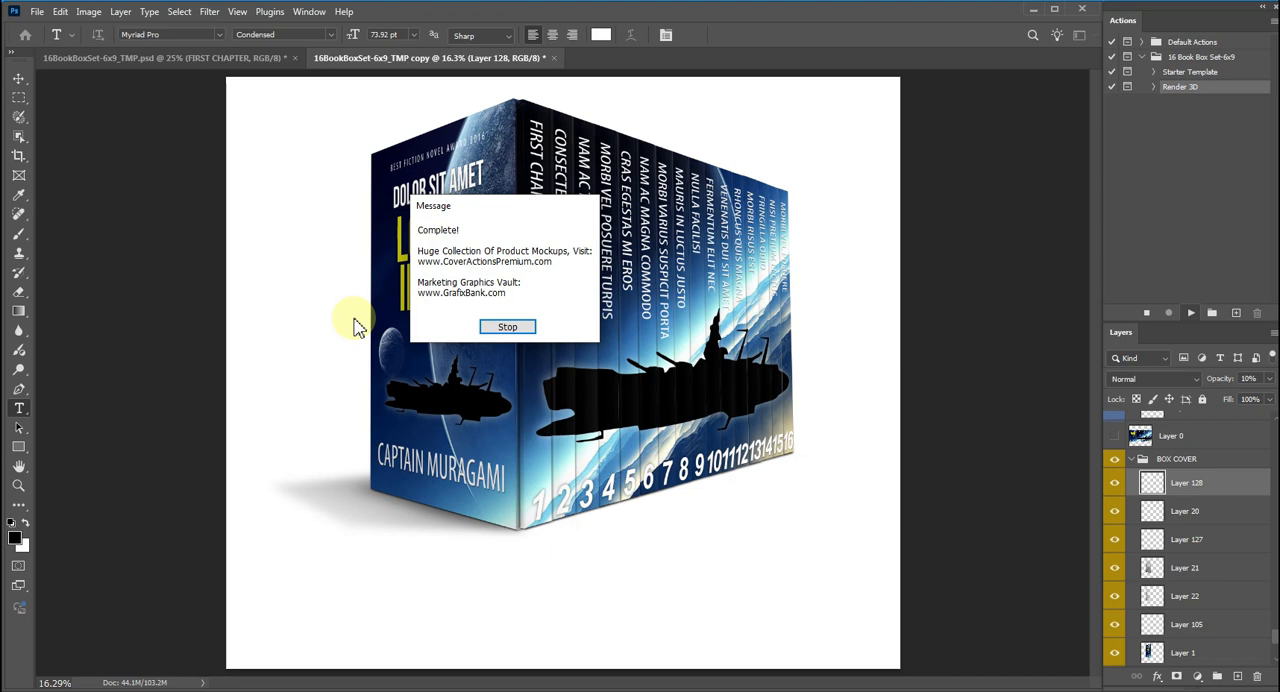
left_click(508, 328)
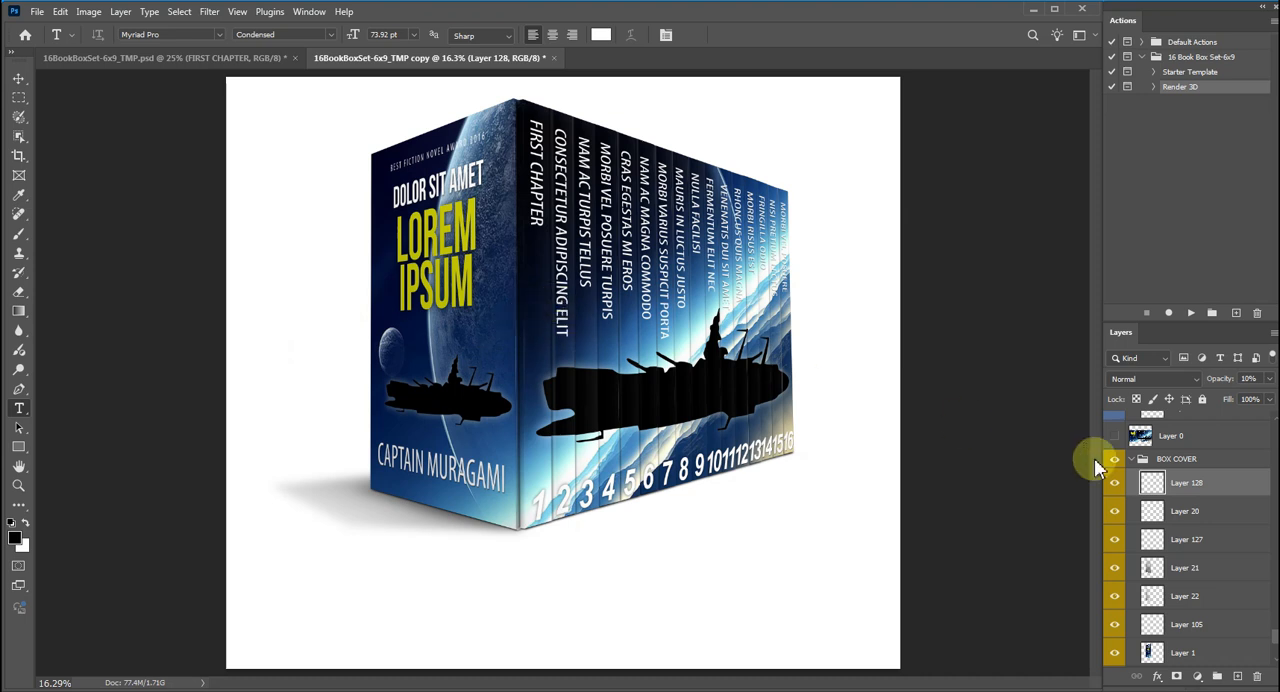
Hide the Background layer of the rendered box set mockup.
scroll(1268, 632, "down", 3)
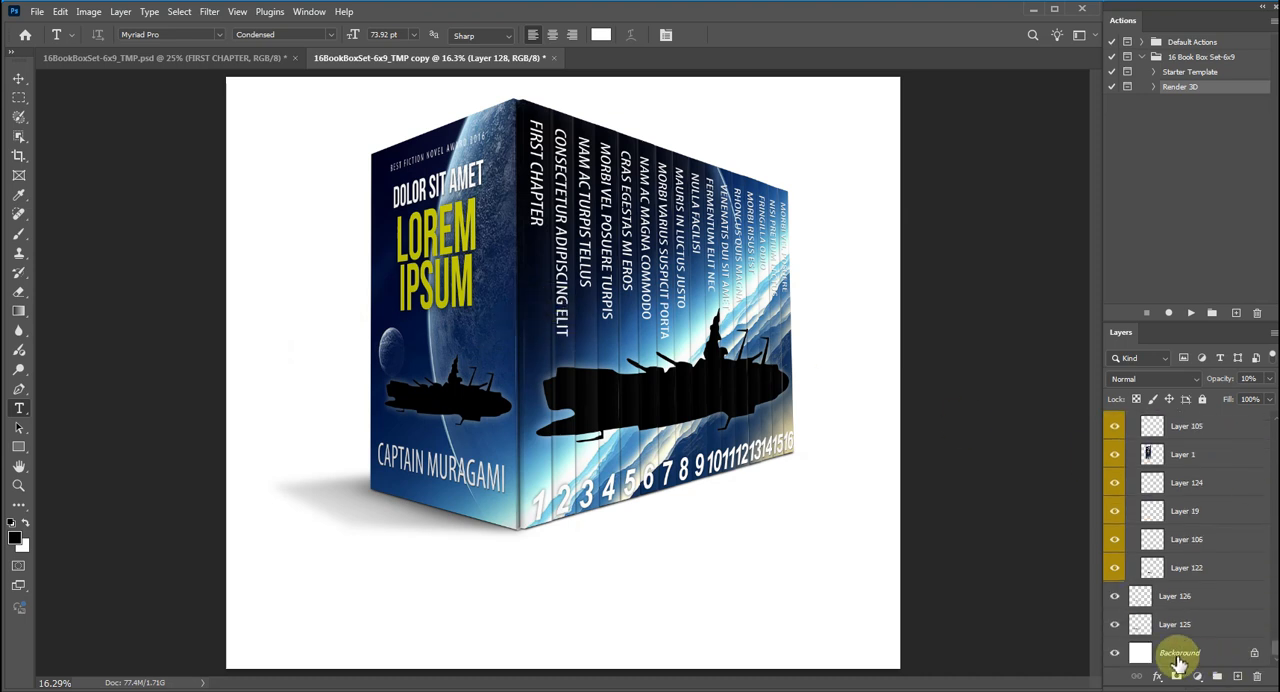
left_click(1116, 652)
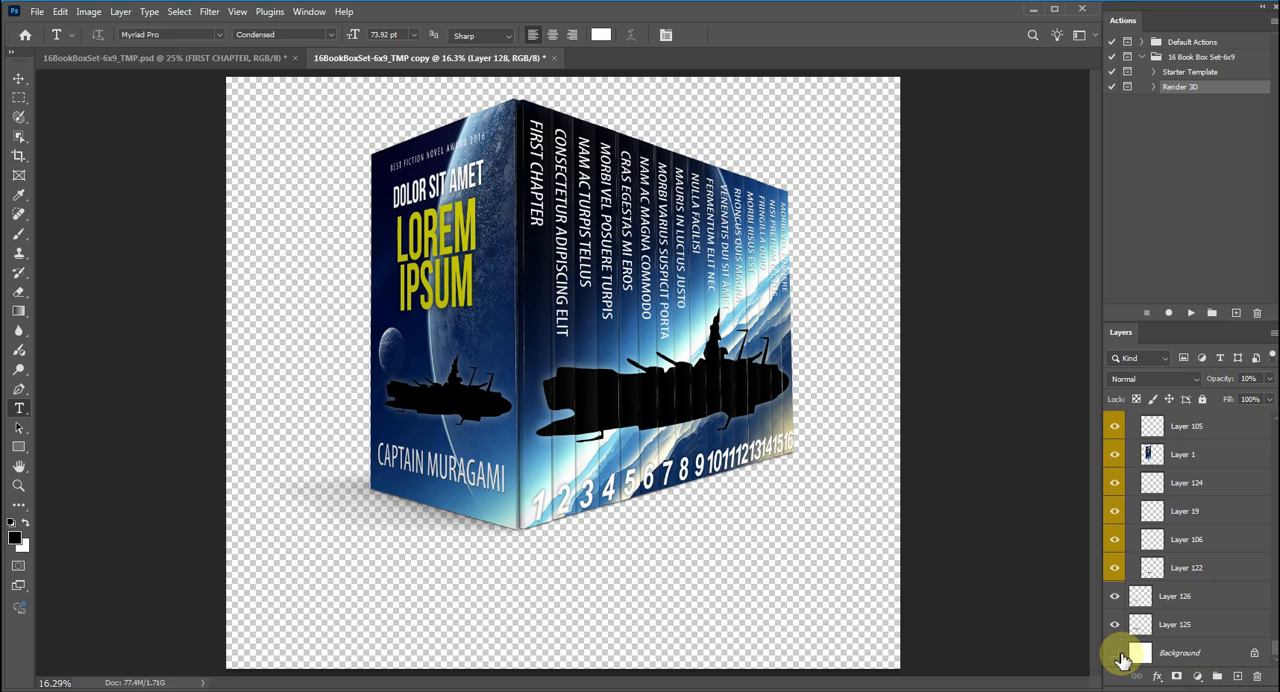
scroll(1272, 644, "up", 5)
left_click_drag(1272, 622, 1266, 429)
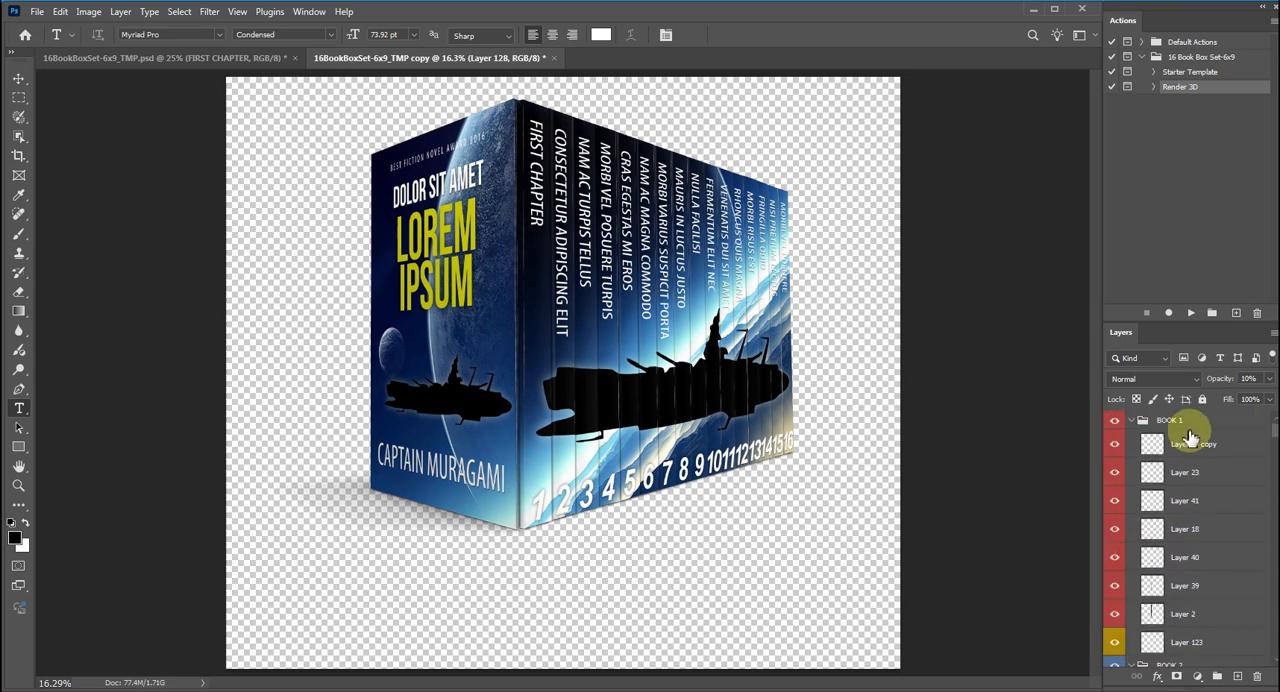
Collapse the expanded layer groups from BOOK 1 through BOOK 16.
left_click(1133, 421)
left_click(1131, 439)
left_click(1131, 457)
left_click(1141, 476)
left_click(1131, 476)
left_click(1131, 494)
left_click(1131, 513)
left_click(1131, 532)
left_click(1131, 550)
left_click(1131, 569)
left_click(1131, 587)
scroll(1133, 590, "down", 1)
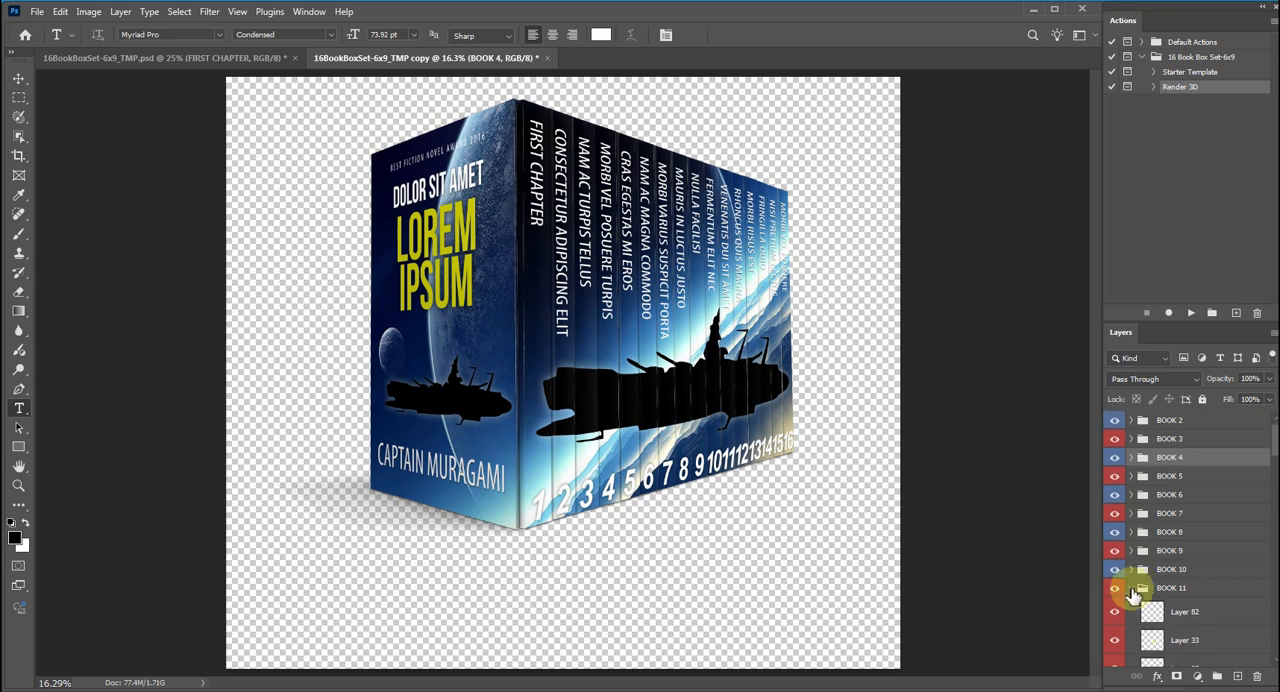
left_click(1131, 588)
scroll(1133, 582, "down", 2)
left_click(1131, 569)
left_click(1131, 588)
left_click(1131, 606)
scroll(1133, 600, "down", 3)
left_click(1131, 570)
left_click(1131, 587)
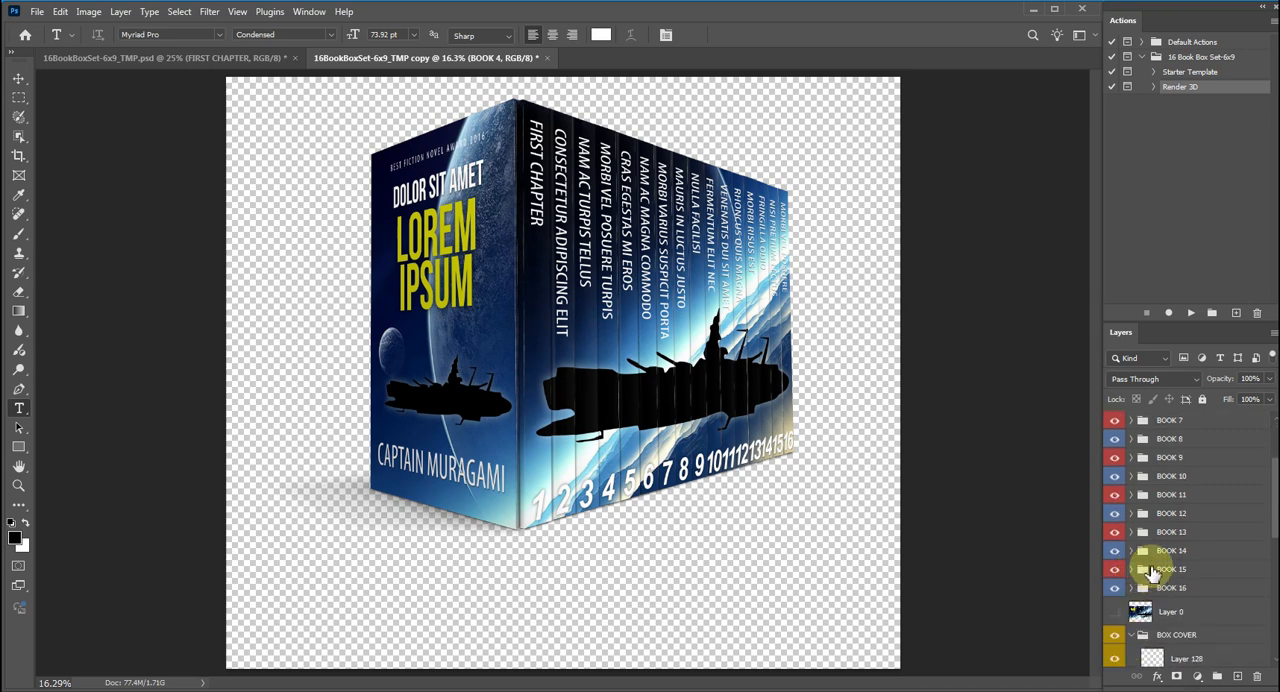
Hide the BOOK 8 through BOOK 16 groups so the box set shows only the first seven books.
mouse_move(1276, 492)
left_mouse_down()
mouse_move(1276, 447)
mouse_move(1268, 480)
left_mouse_up()
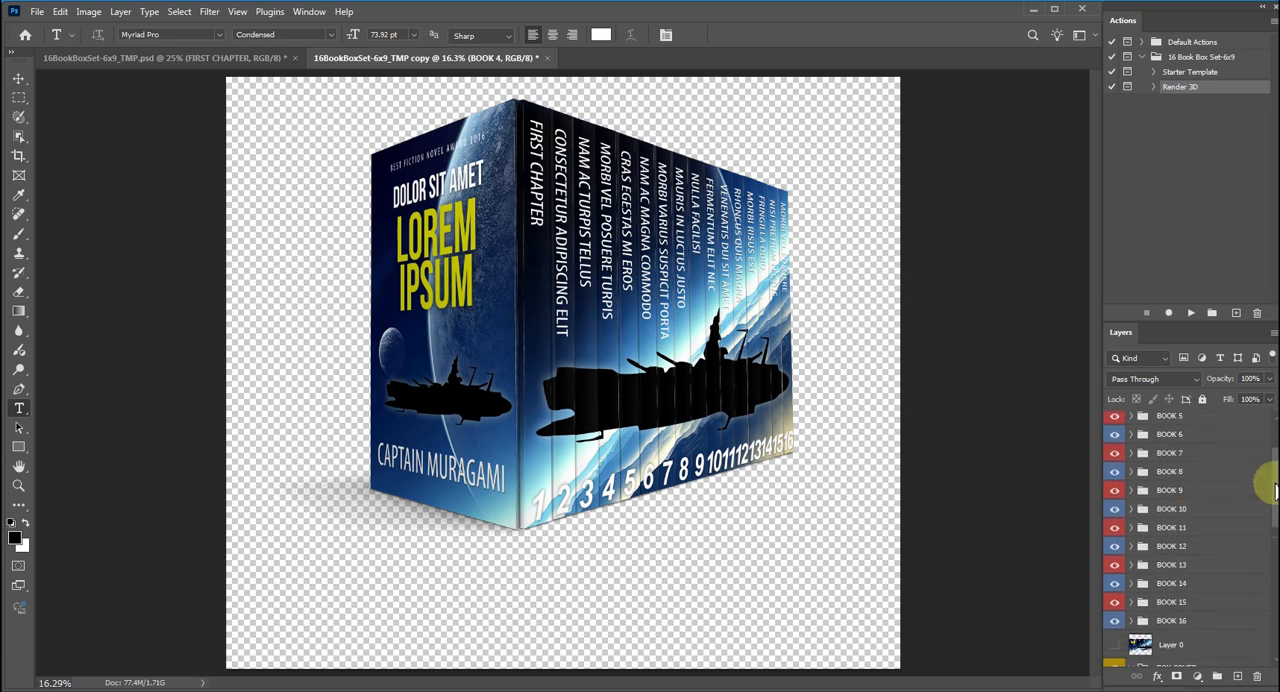
left_click(1116, 622)
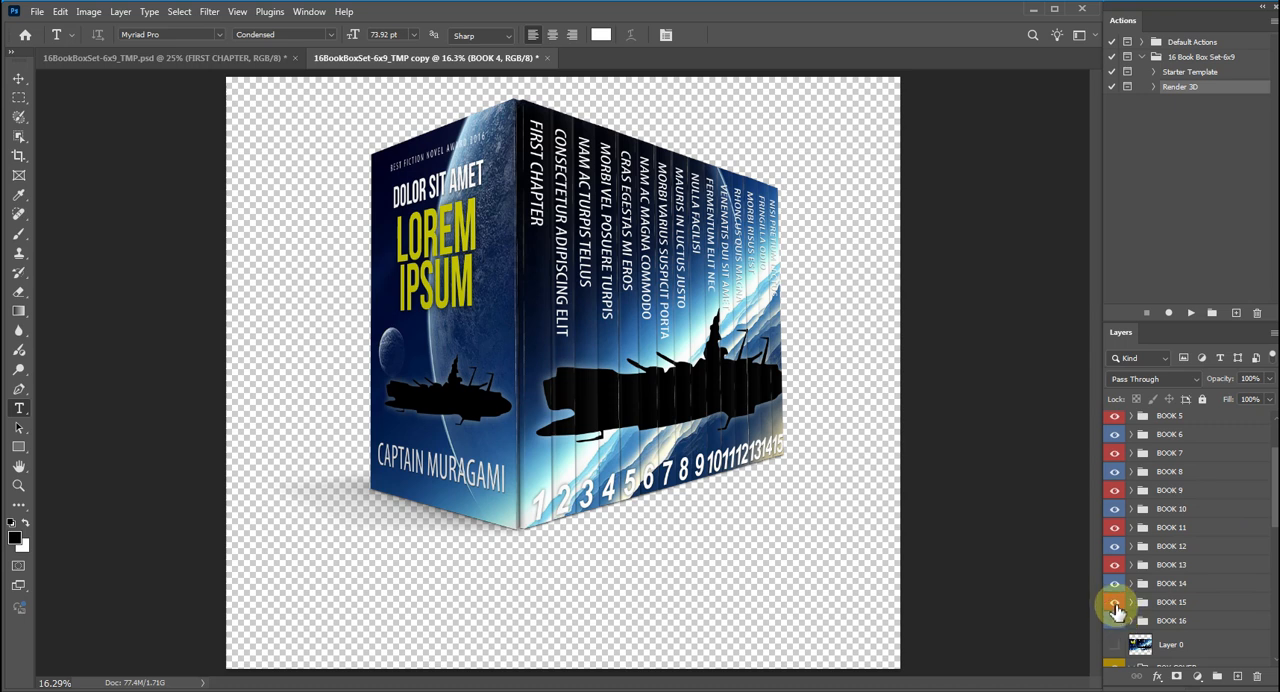
left_click(1115, 604)
left_click_drag(1117, 590, 1115, 500)
left_click(1115, 500)
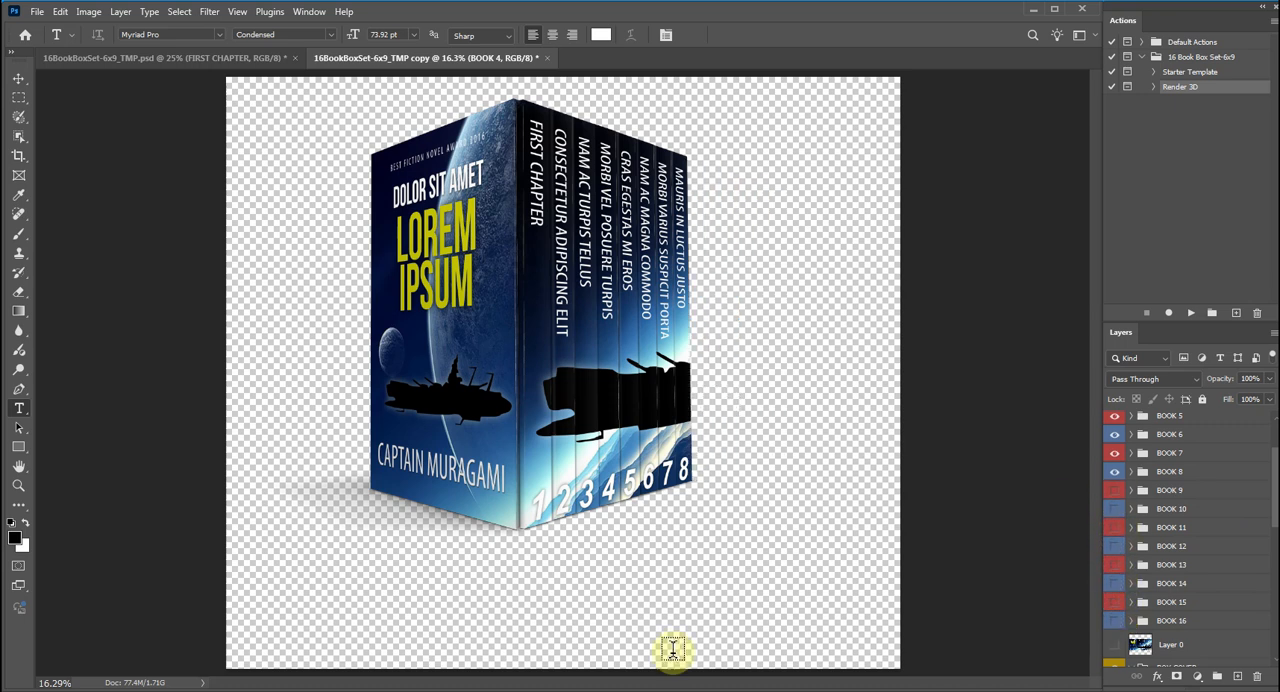
left_click(1113, 472)
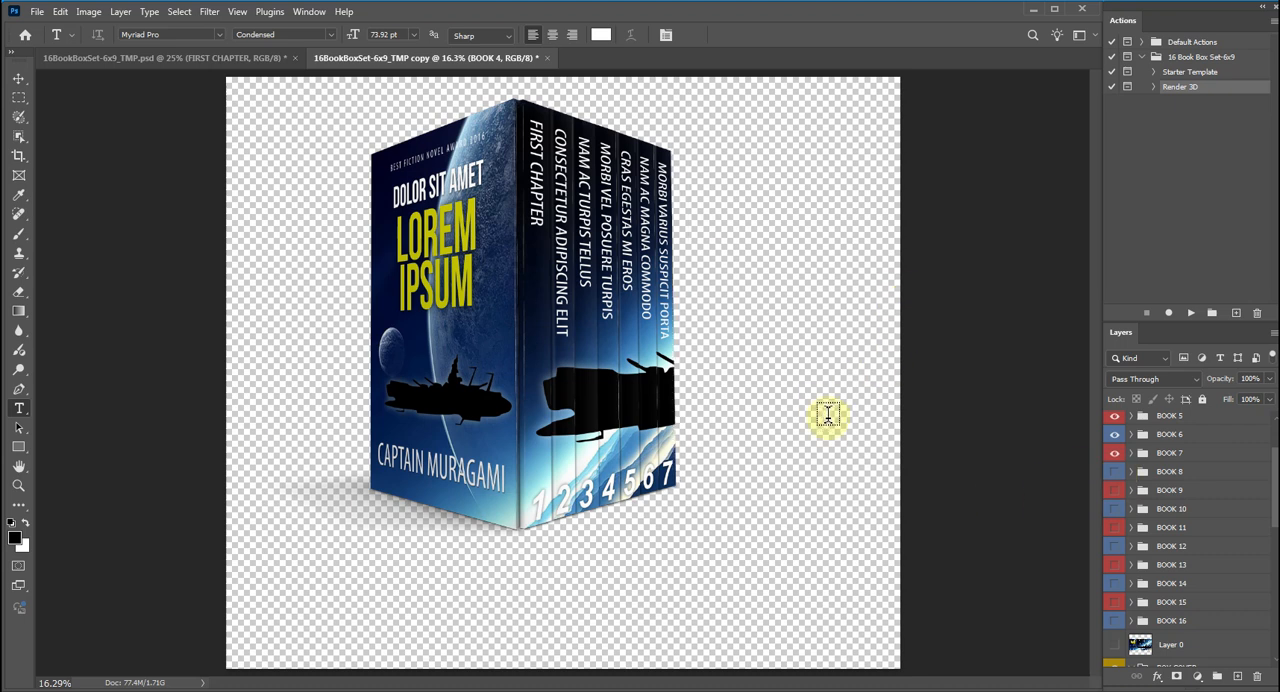
Show the white Background layer behind the rendered box set again.
left_click_drag(1266, 522, 1228, 663)
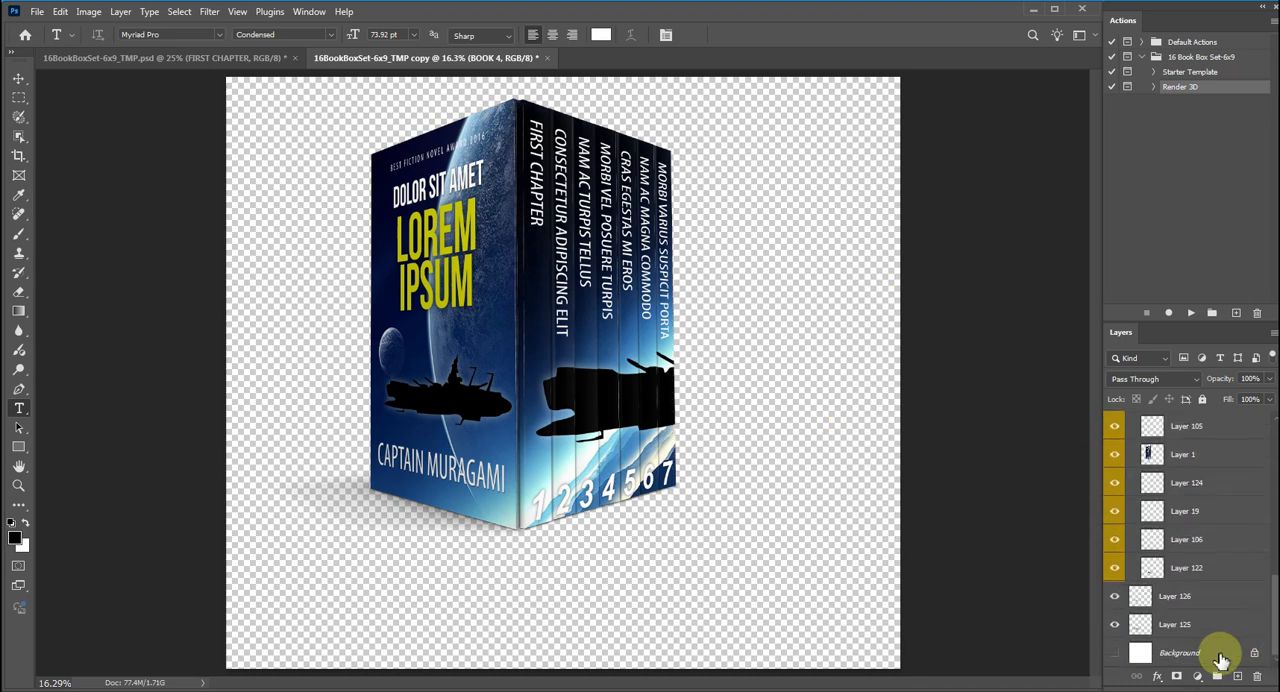
left_click(1115, 652)
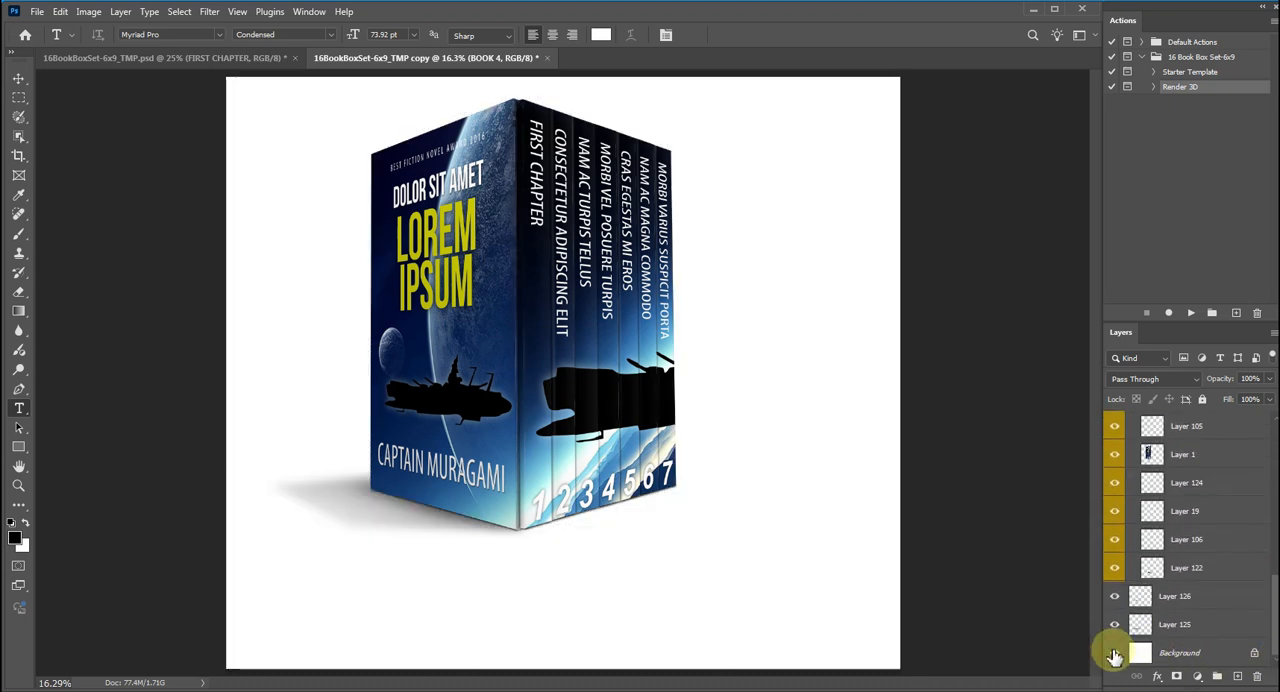
left_click(845, 383, "ctrl")
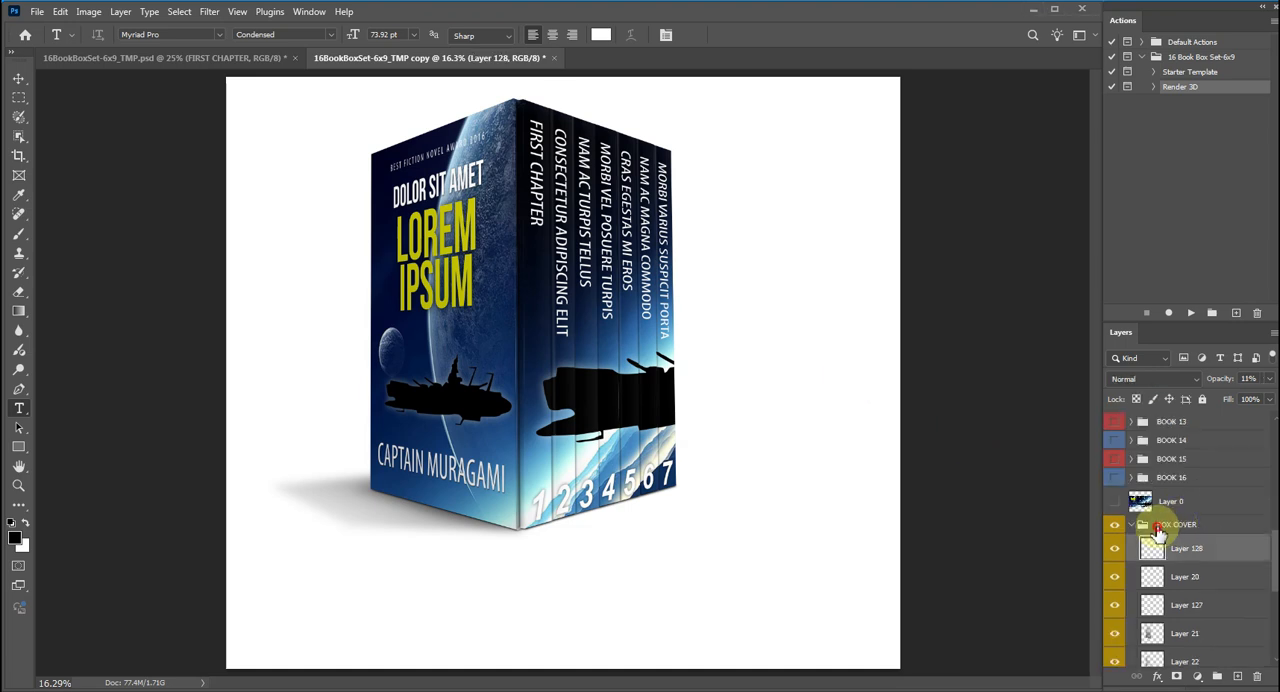
Raise the opacity of Layer 128 in the BOX COVER group to about 43% to adjust the lighting.
left_click(1158, 528)
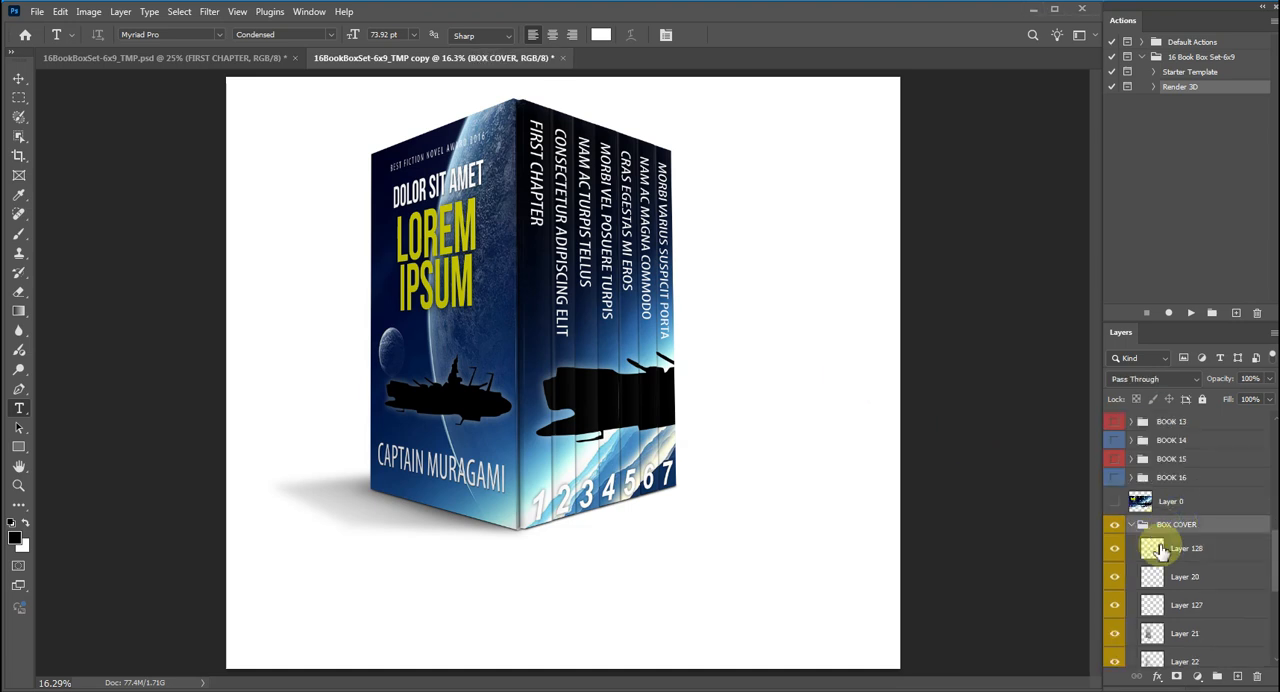
left_click(1186, 550)
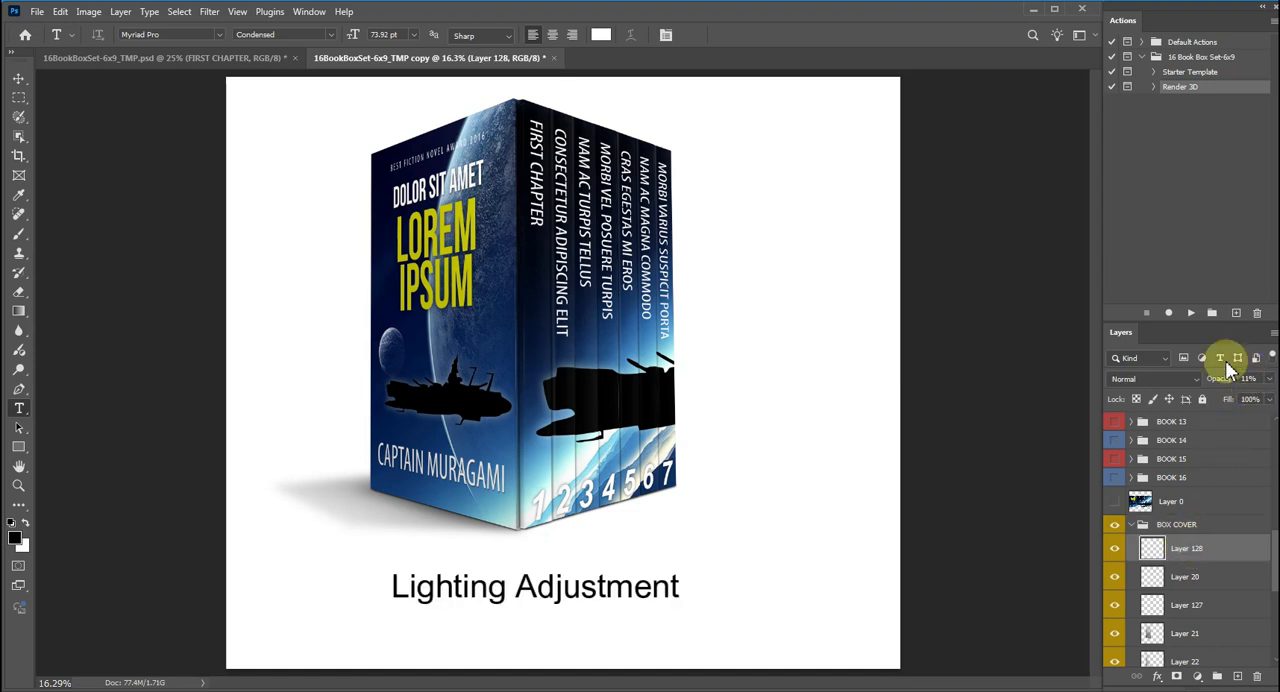
left_click_drag(1208, 398, 1238, 408)
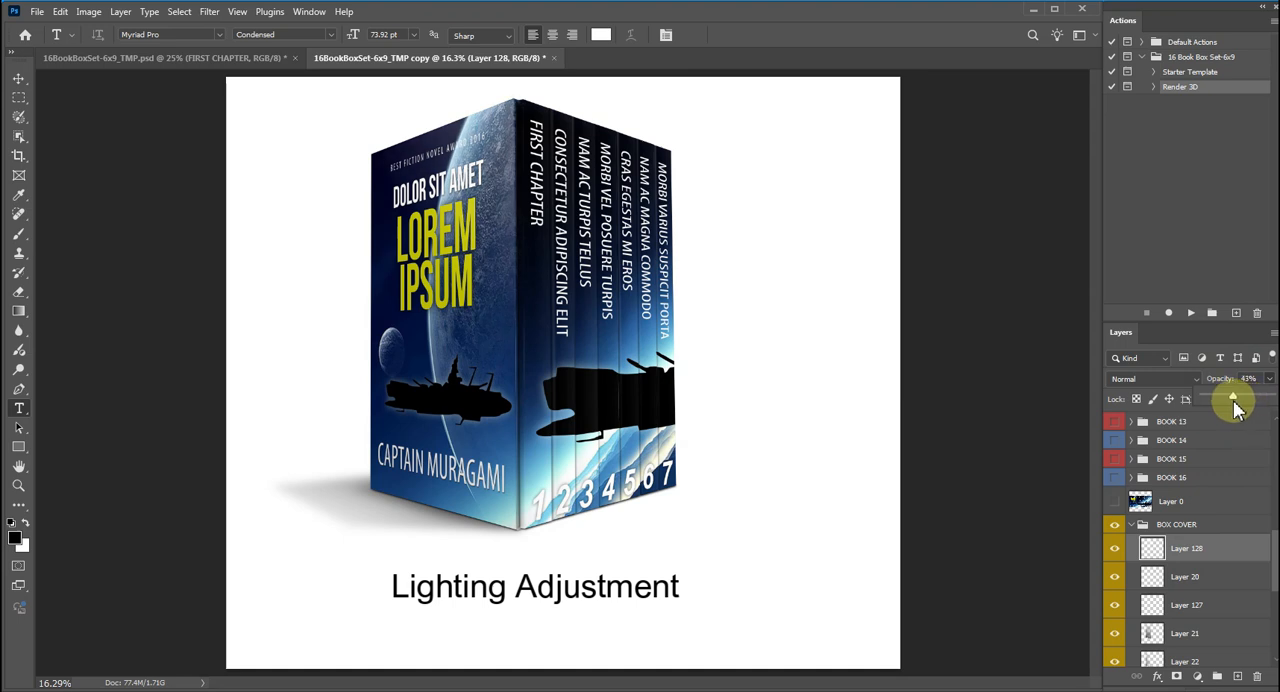